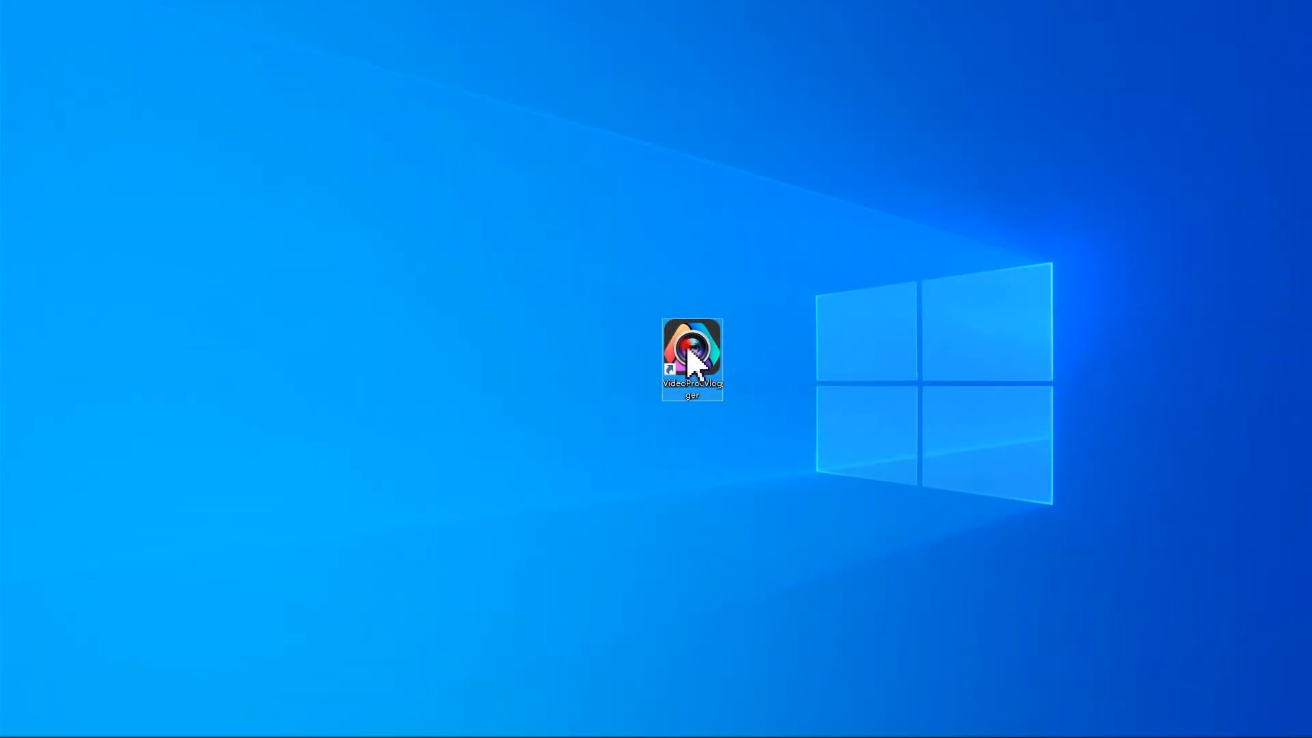
# - Open VideoProc Vlogger, import the brush clip and place it at the start of the video track
pyautogui.doubleClick(687, 349)
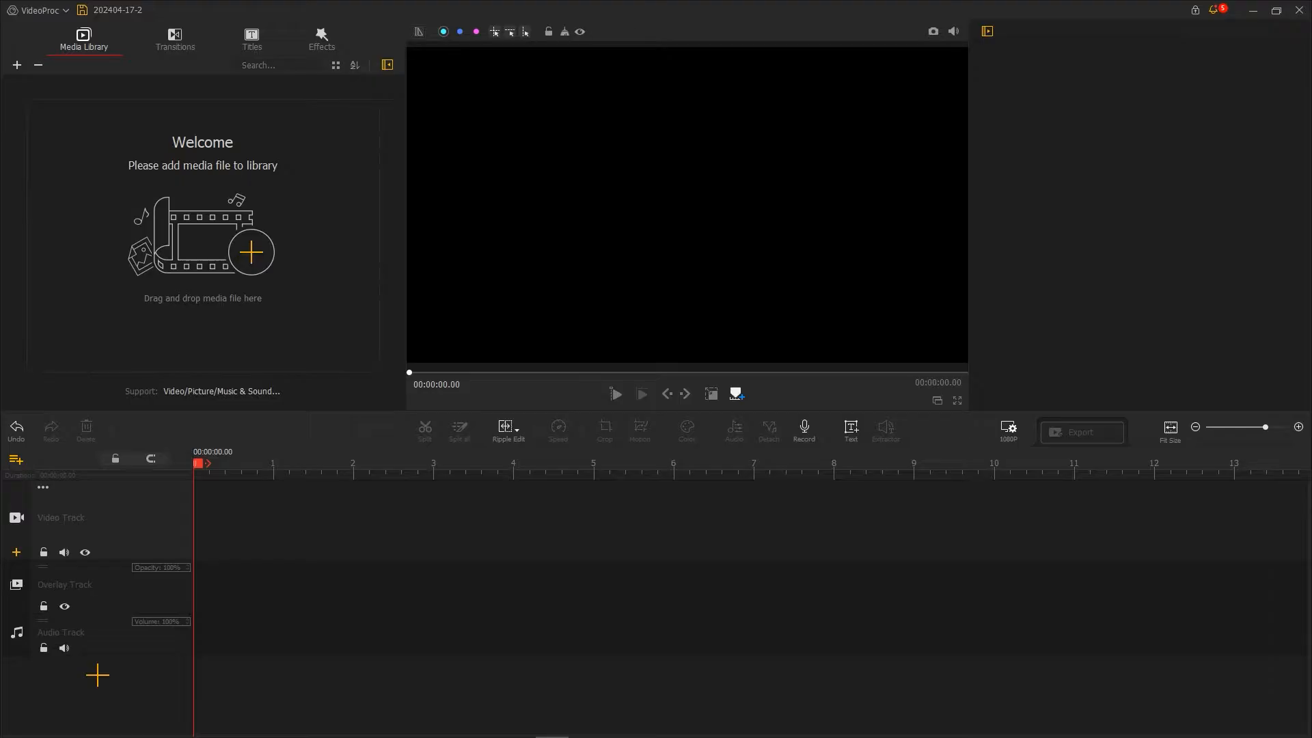
pyautogui.moveTo(1311, 214)
pyautogui.mouseDown()
pyautogui.moveTo(509, 207)
pyautogui.moveTo(299, 236)
pyautogui.mouseUp()
pyautogui.moveTo(149, 124)
pyautogui.mouseDown()
pyautogui.moveTo(205, 366)
pyautogui.moveTo(208, 539)
pyautogui.moveTo(217, 521)
pyautogui.mouseUp()
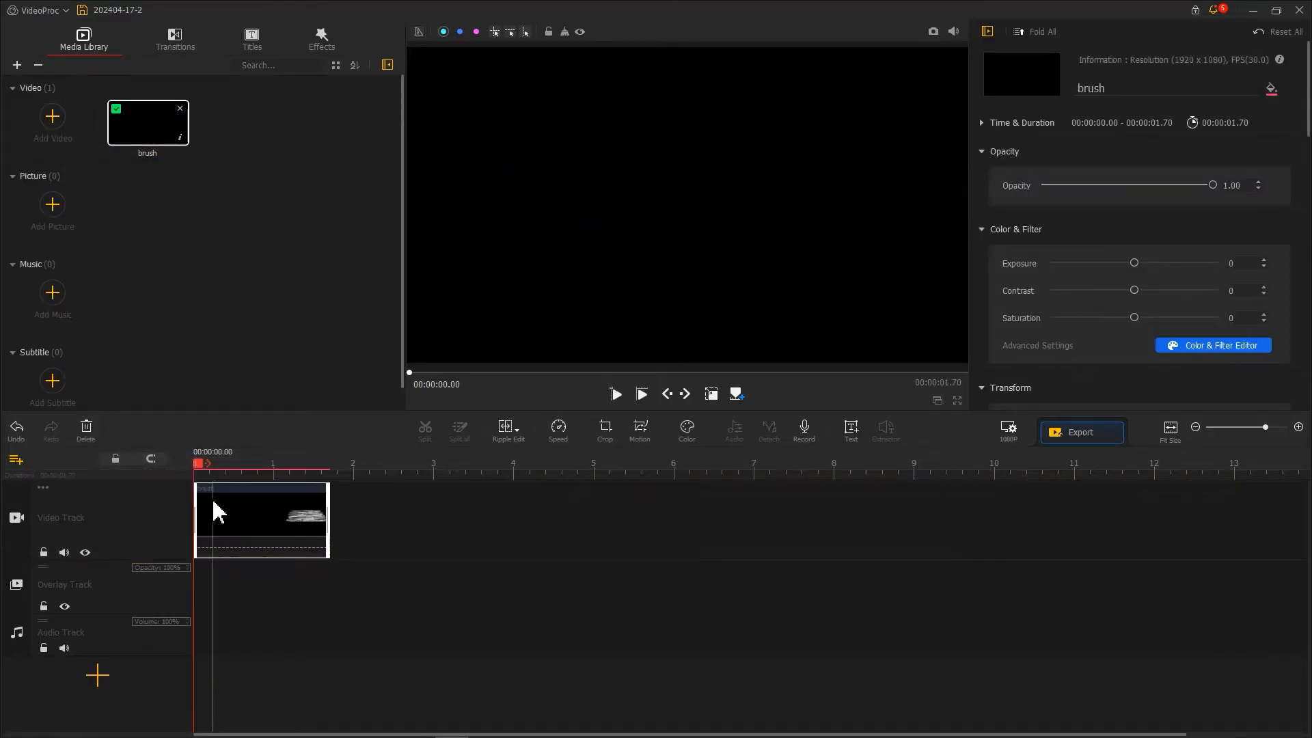
# - Freeze the brush clip at 00:00:00.86 by splitting it and inserting a snapshot of that frame at the cut, and export the video
pyautogui.moveTo(199, 465); pyautogui.dragTo(267, 467)
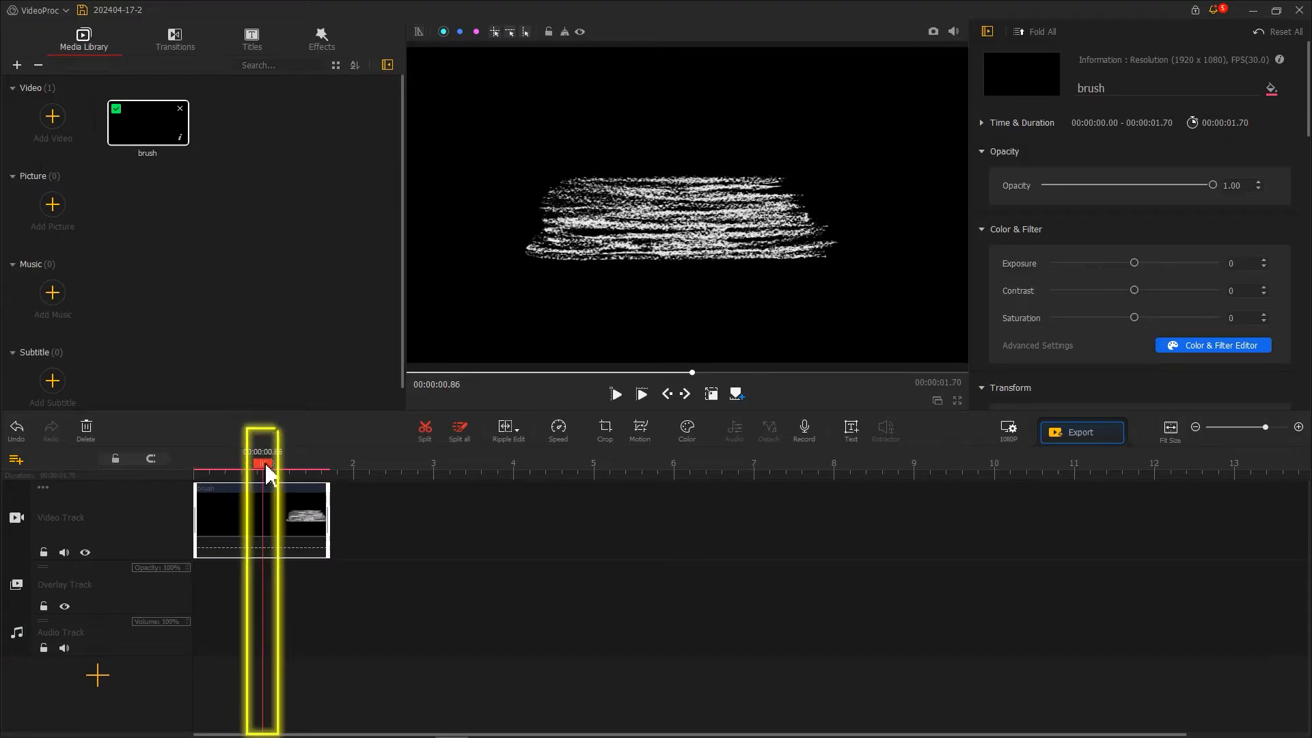
pyautogui.click(427, 433)
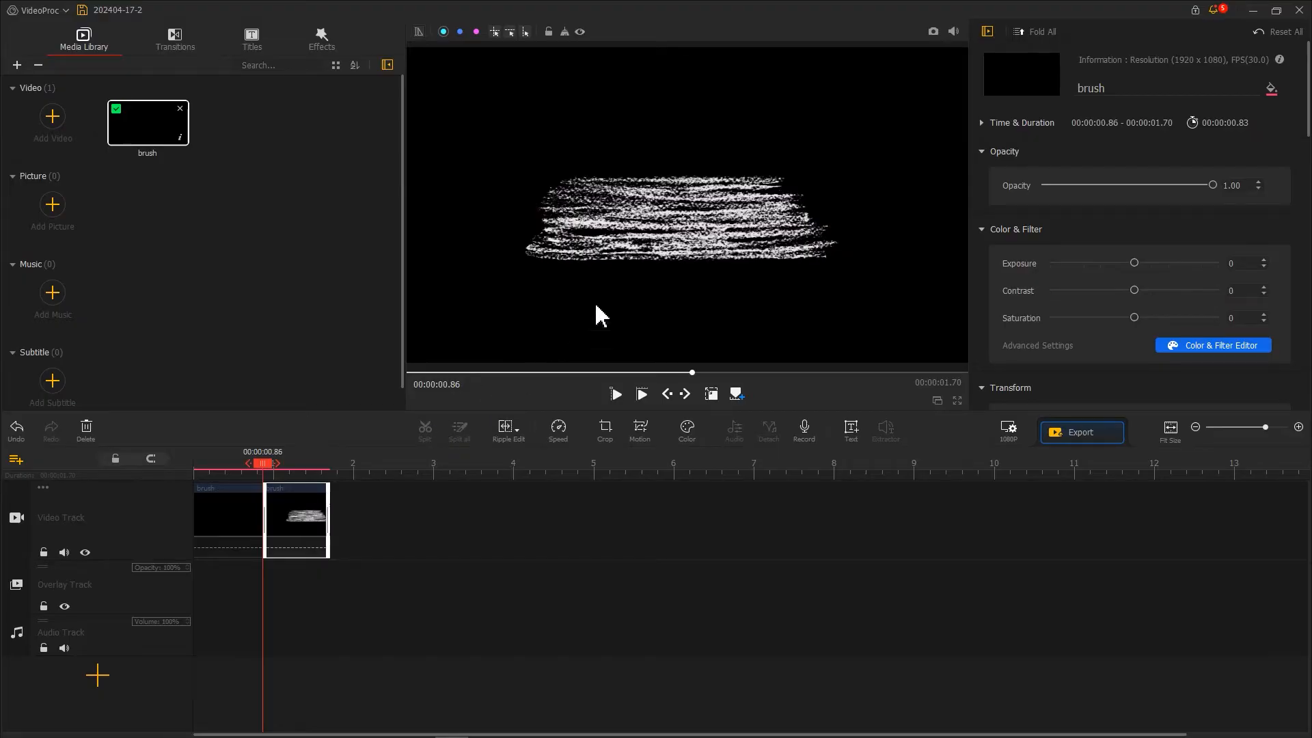
pyautogui.click(933, 32)
pyautogui.moveTo(700, 258); pyautogui.dragTo(267, 258)
pyautogui.moveTo(143, 215); pyautogui.dragTo(285, 531)
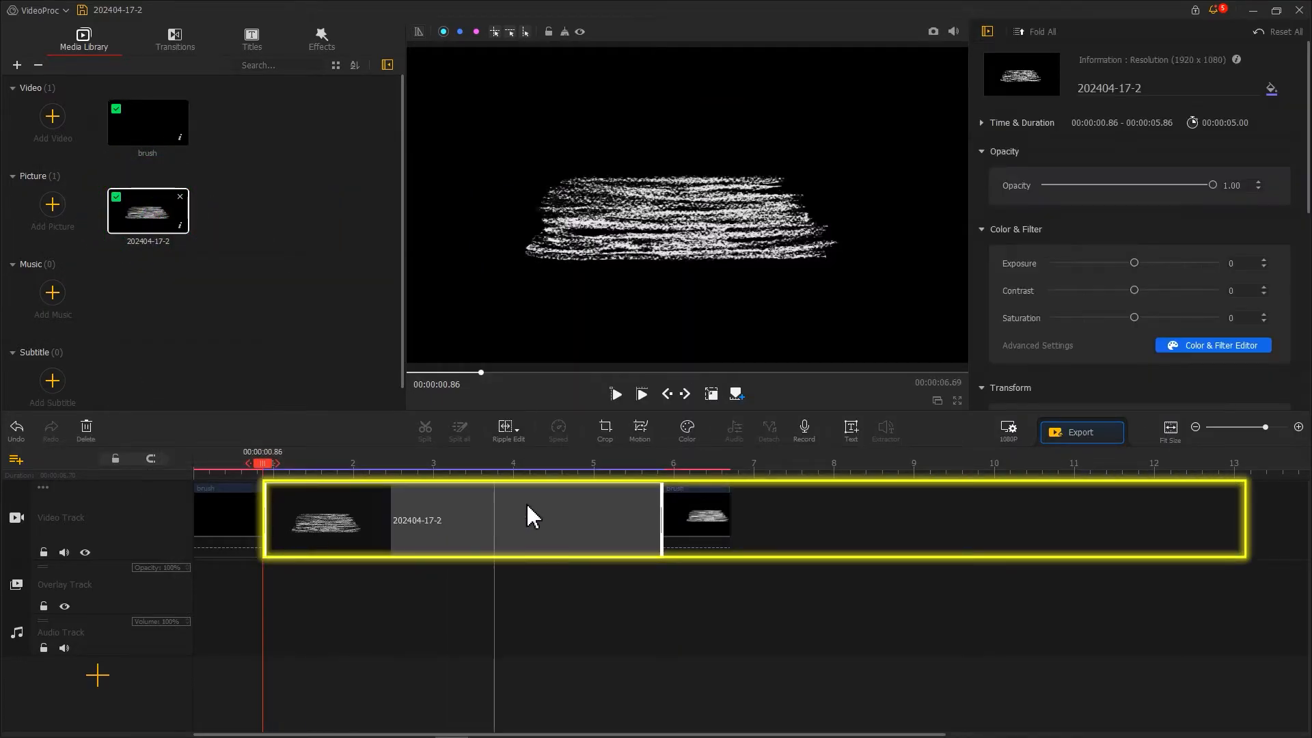
pyautogui.click(1082, 432)
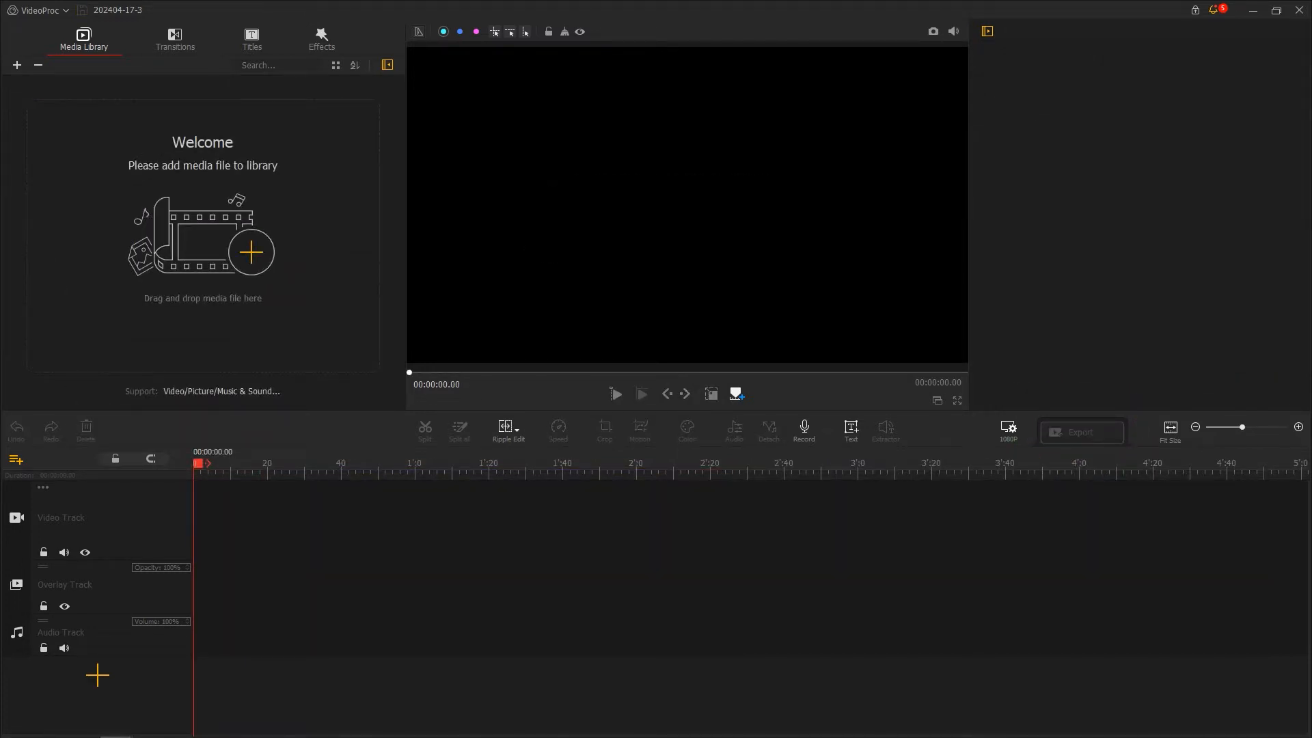
# - Import the brush 02 clip, place it at the start of the overlay track and fit it to the screen width
pyautogui.moveTo(1311, 209); pyautogui.dragTo(211, 213)
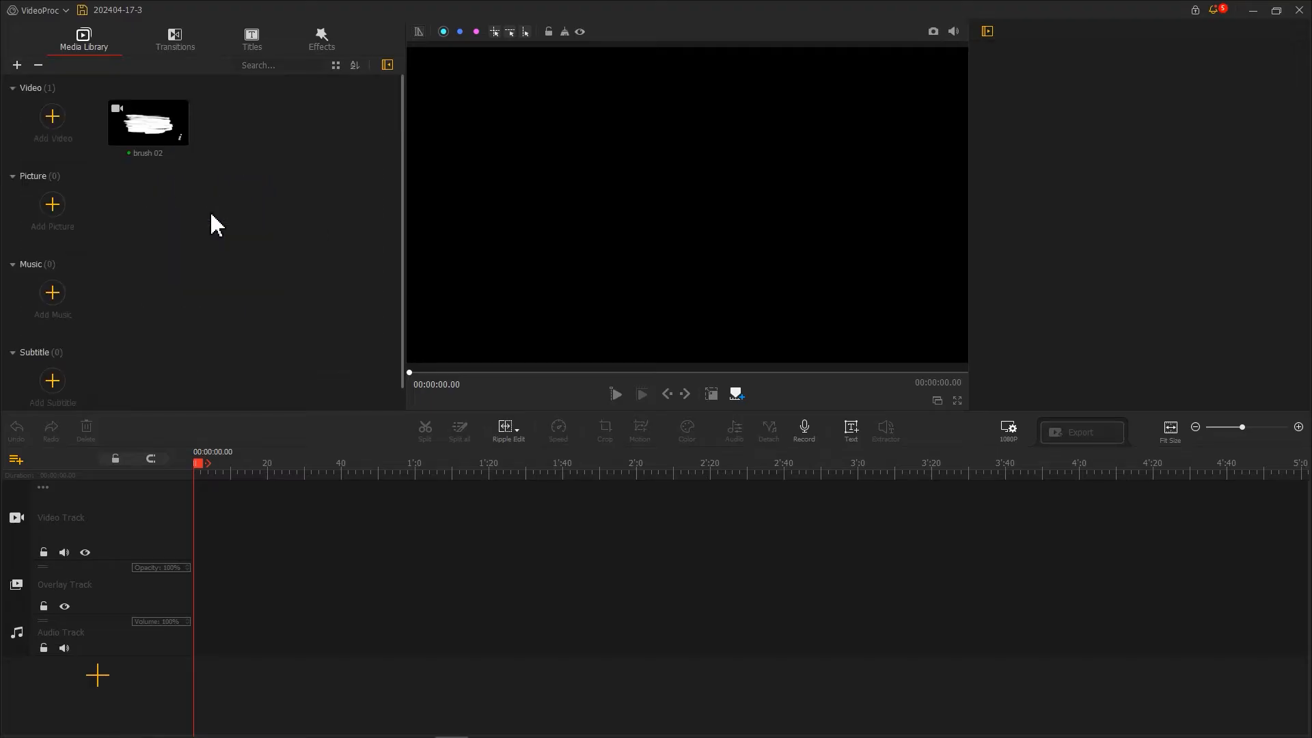
pyautogui.moveTo(154, 130)
pyautogui.mouseDown()
pyautogui.moveTo(220, 576)
pyautogui.moveTo(200, 614)
pyautogui.mouseUp()
pyautogui.scroll(10, 991, 383)
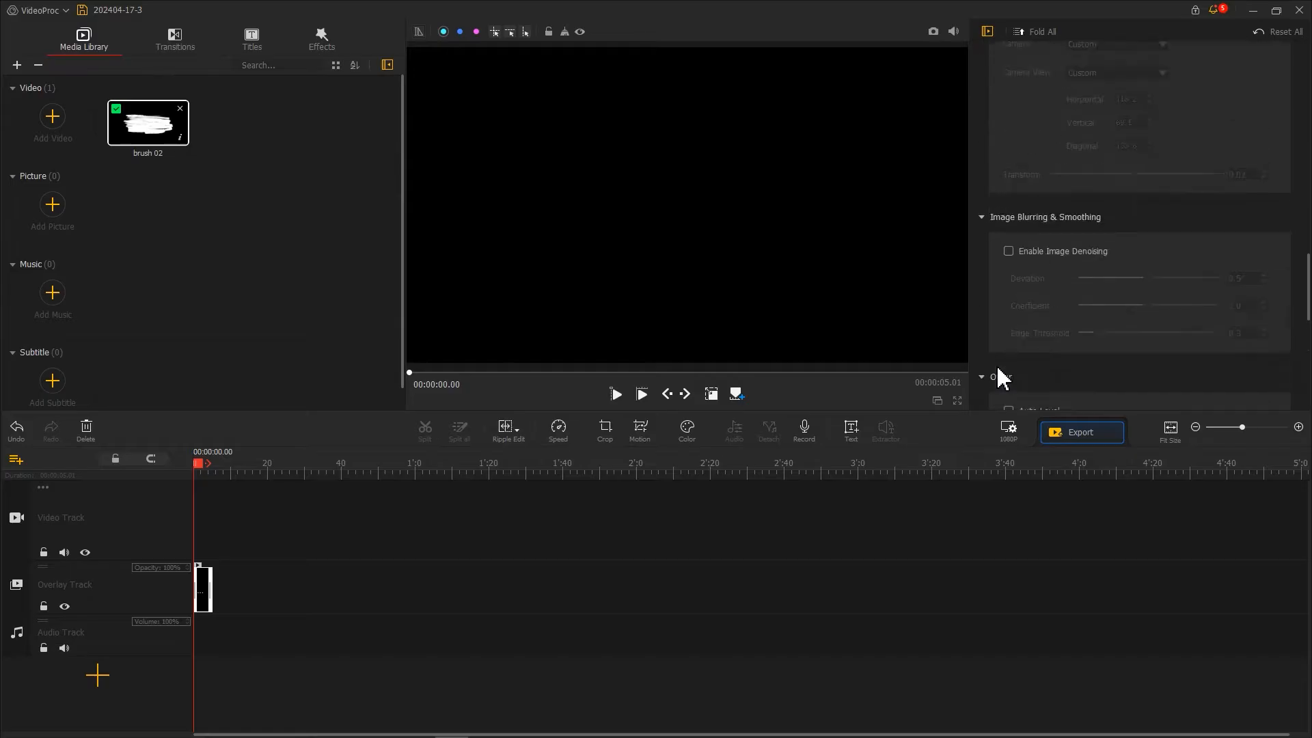
pyautogui.click(1082, 220)
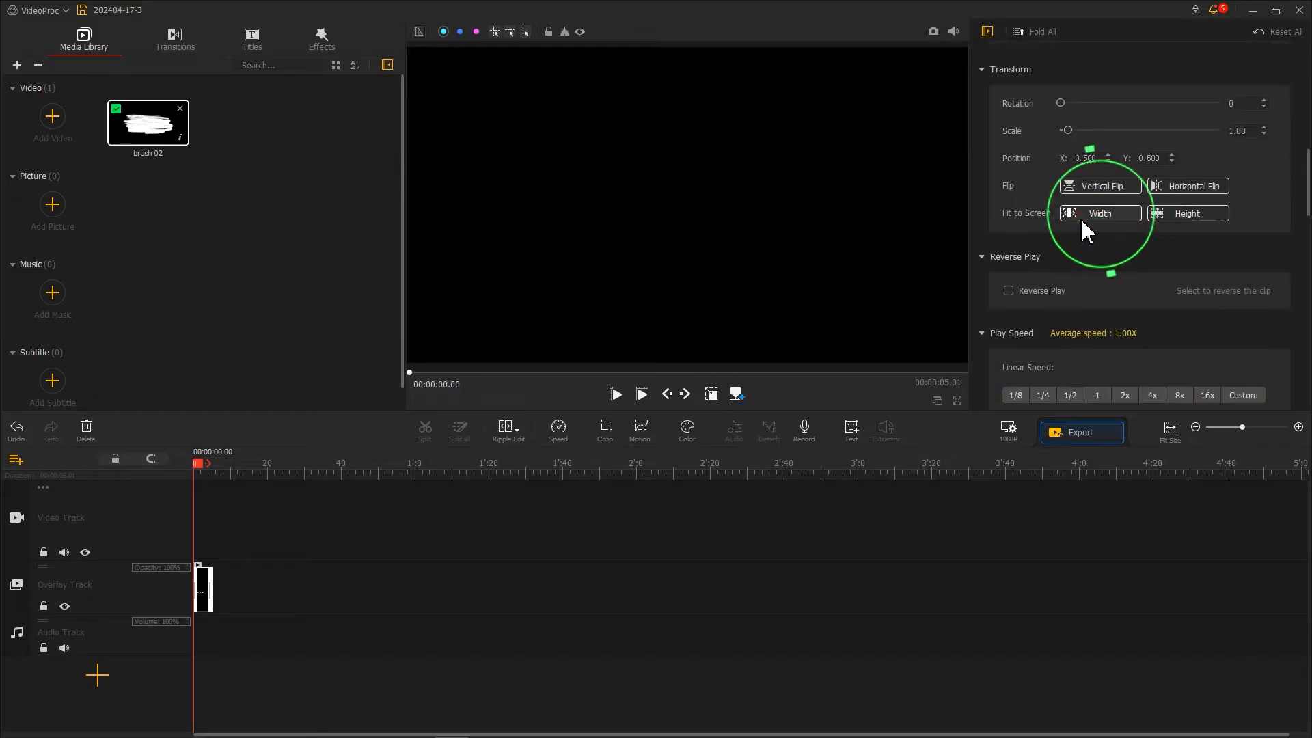
# - Set the project background to a custom green, #0ac800
pyautogui.click(1008, 429)
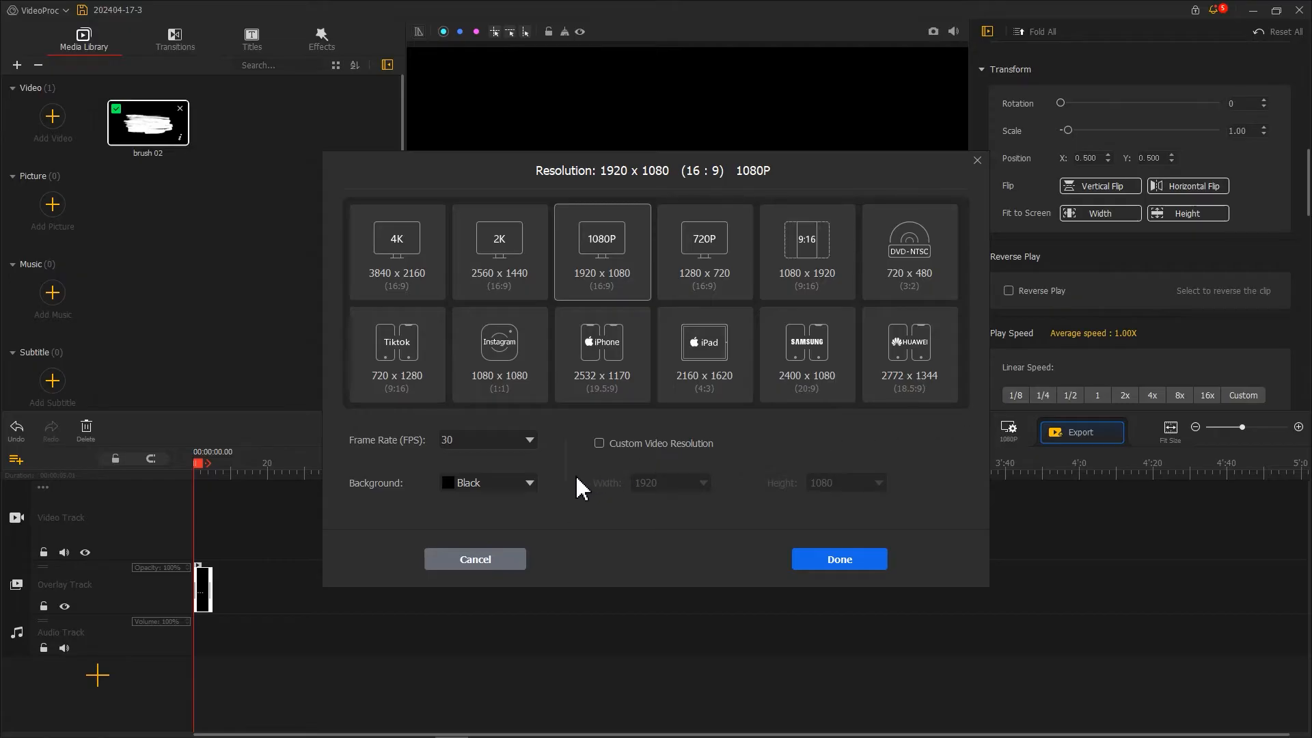
pyautogui.click(517, 483)
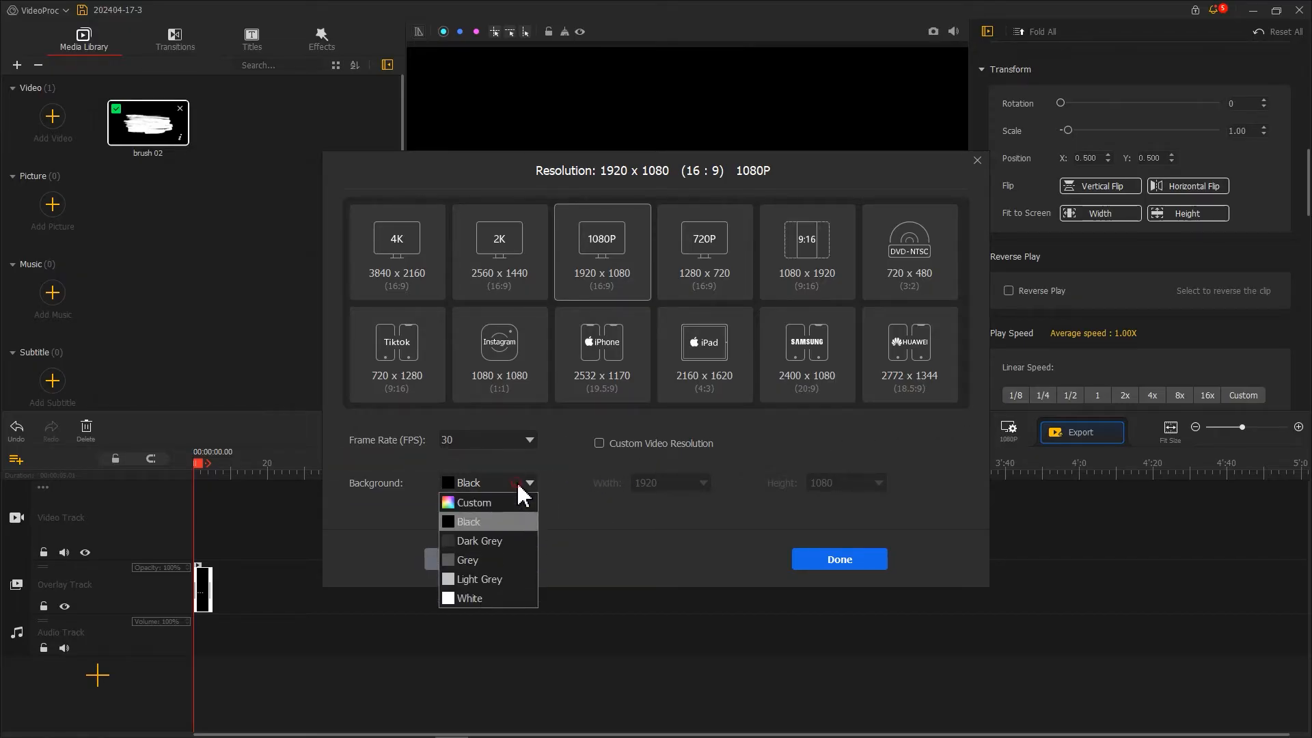
pyautogui.click(509, 503)
pyautogui.moveTo(597, 337); pyautogui.dragTo(571, 349)
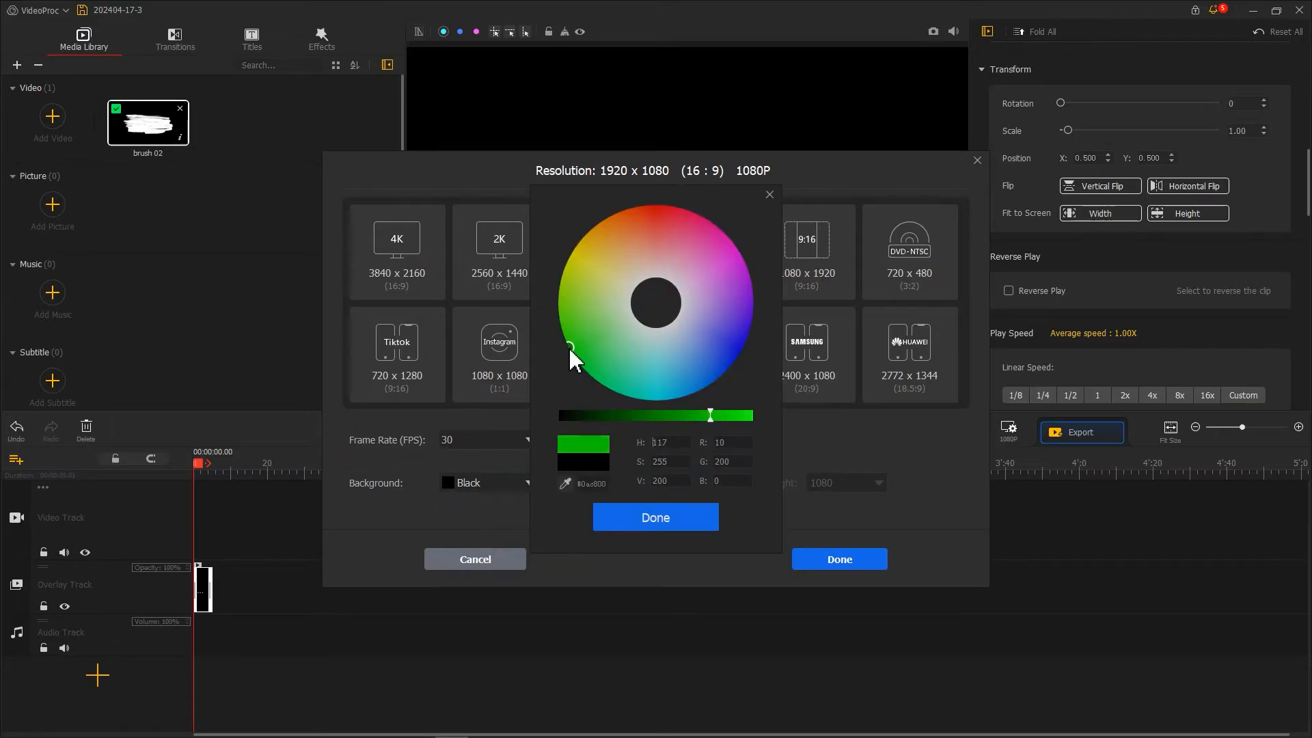
pyautogui.click(697, 517)
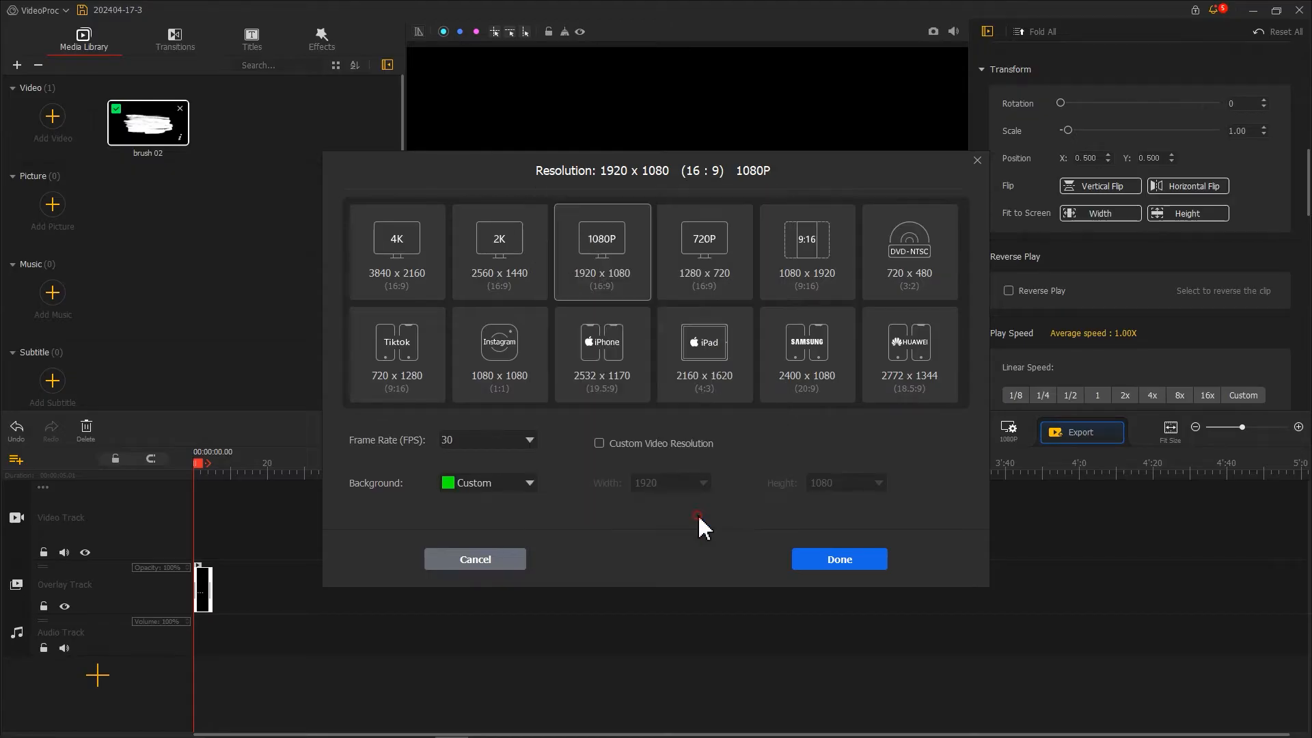
pyautogui.click(838, 559)
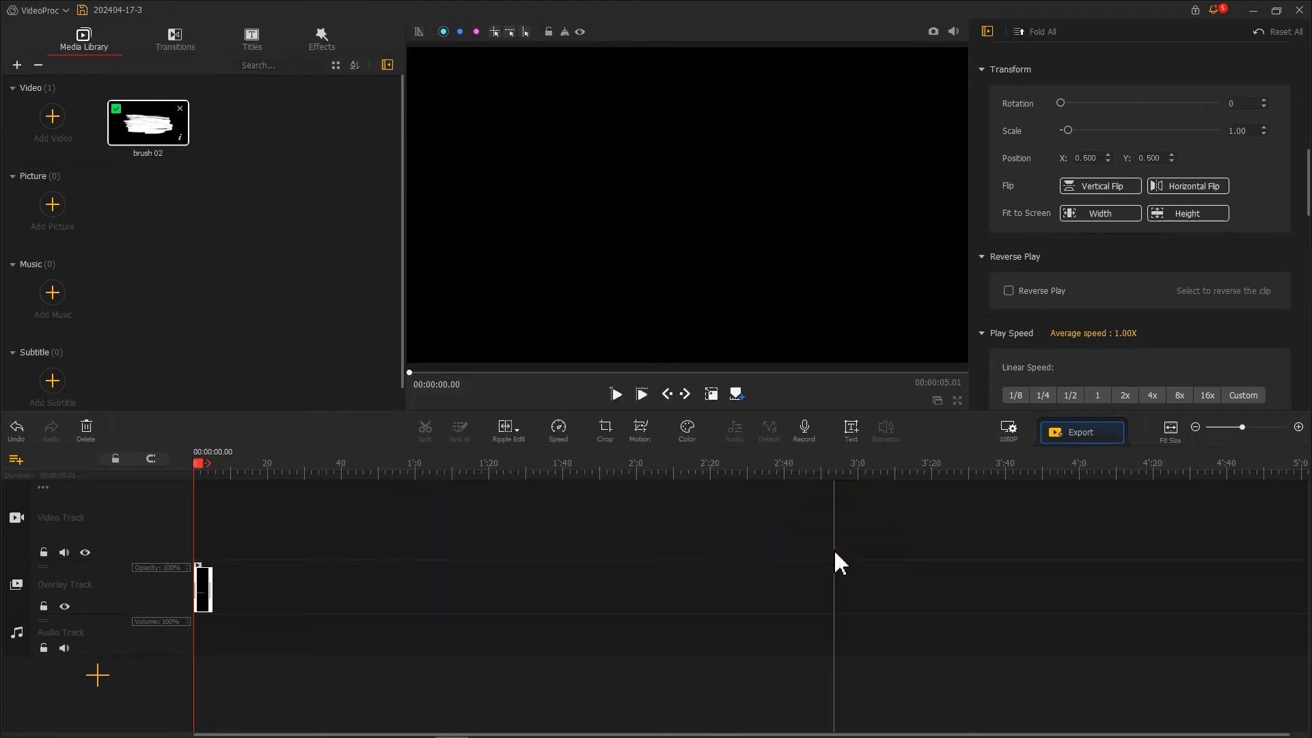
# - Set the brush 02 overlay's blend mode to Darken, preview the green stroke and export the video
pyautogui.scroll(-10, 994, 388)
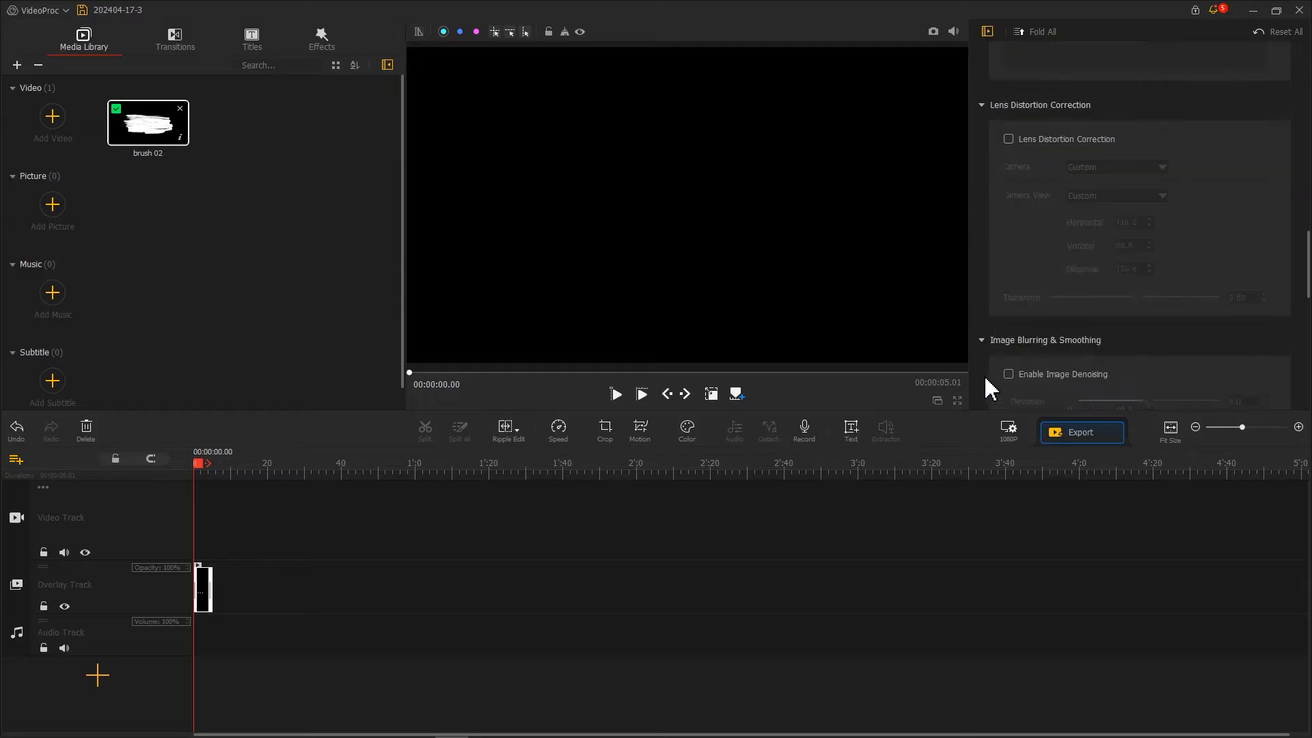
pyautogui.scroll(1, 1080, 351)
pyautogui.click(1133, 294)
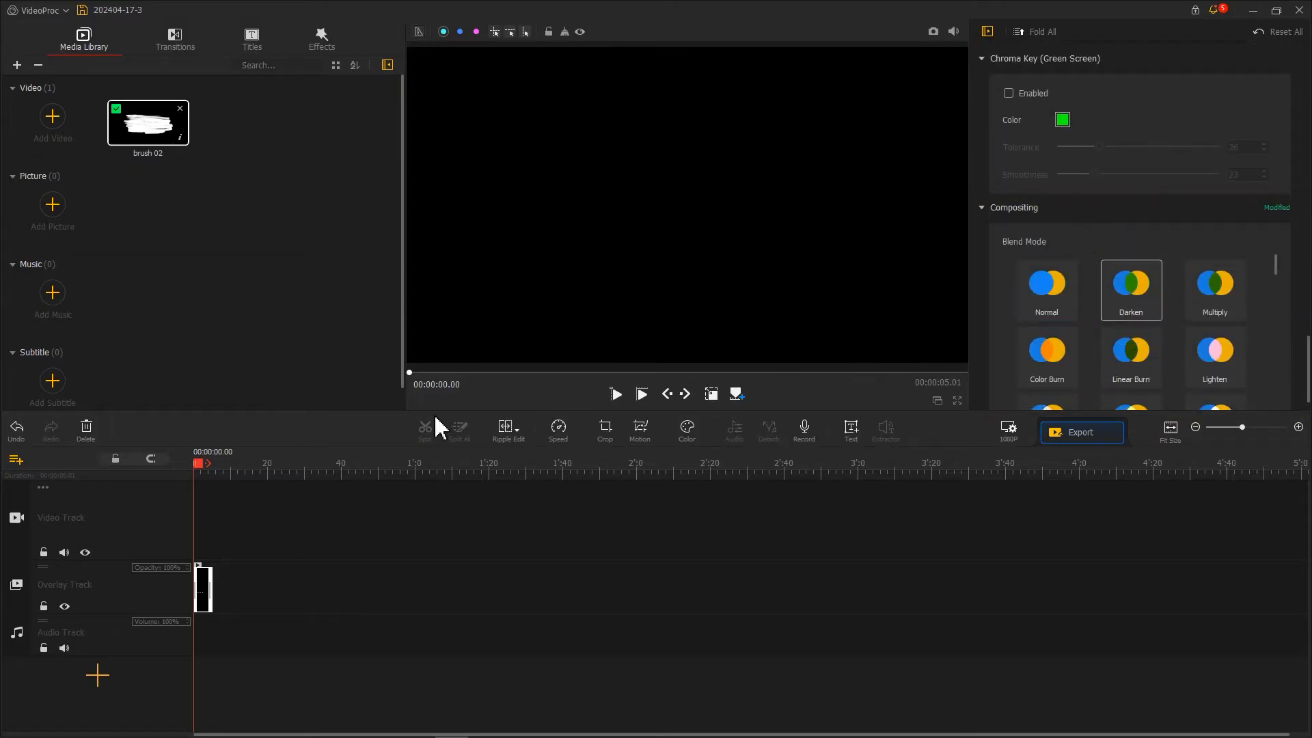
pyautogui.press('space')
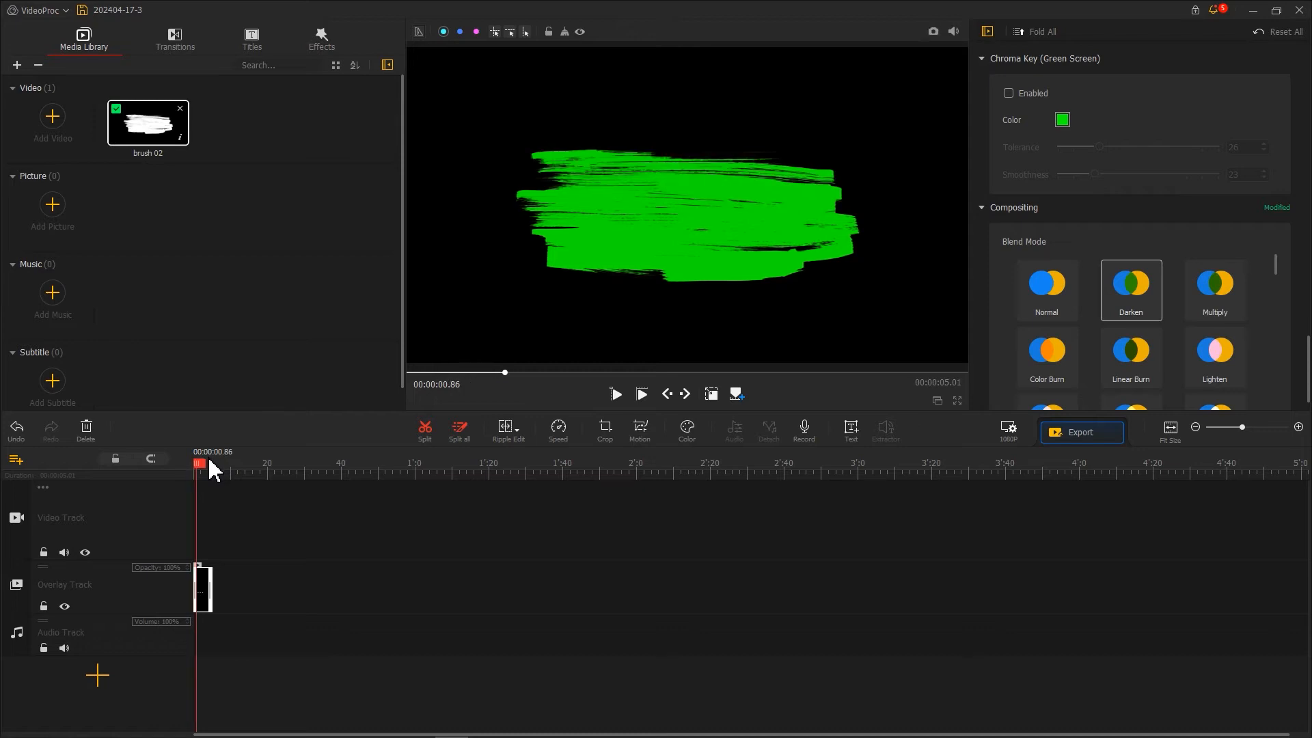
pyautogui.click(1079, 437)
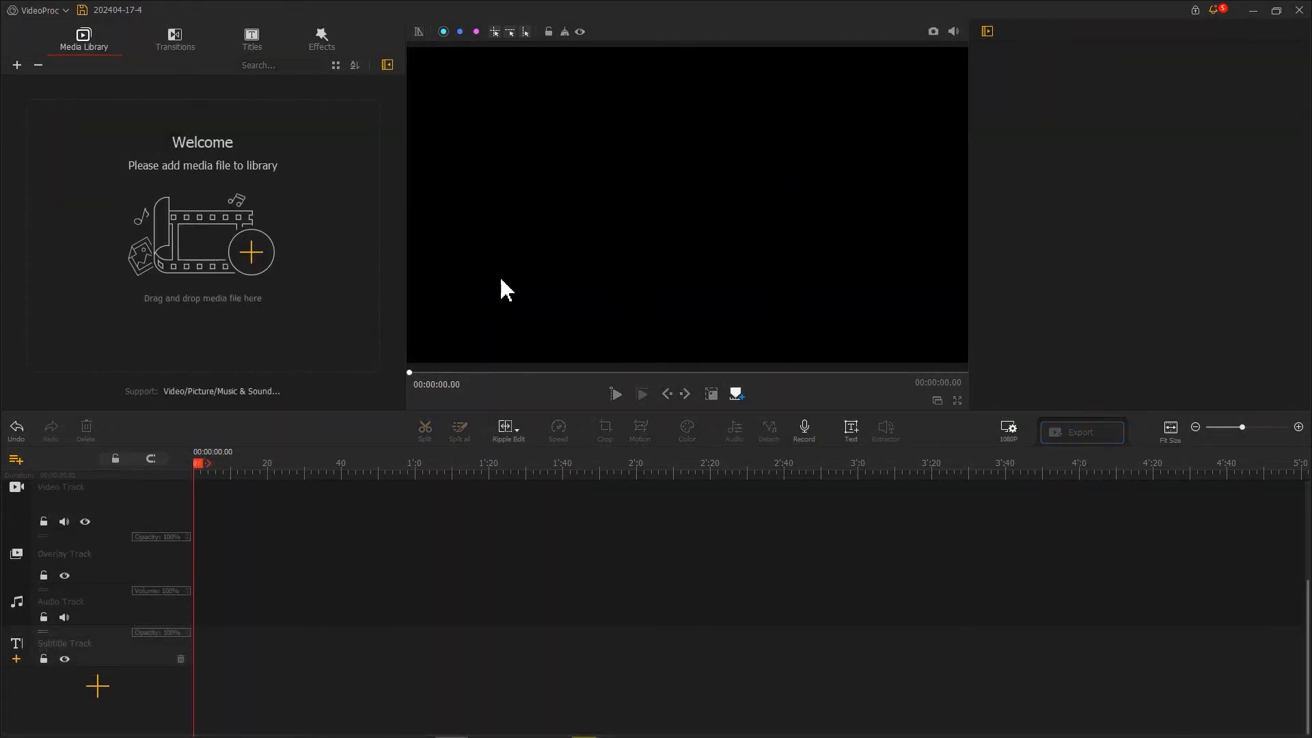
# - Add a text clip reading VIDEOPROC in the BD Cartoon Shout font and widen its box to fit one line
pyautogui.click(854, 431)
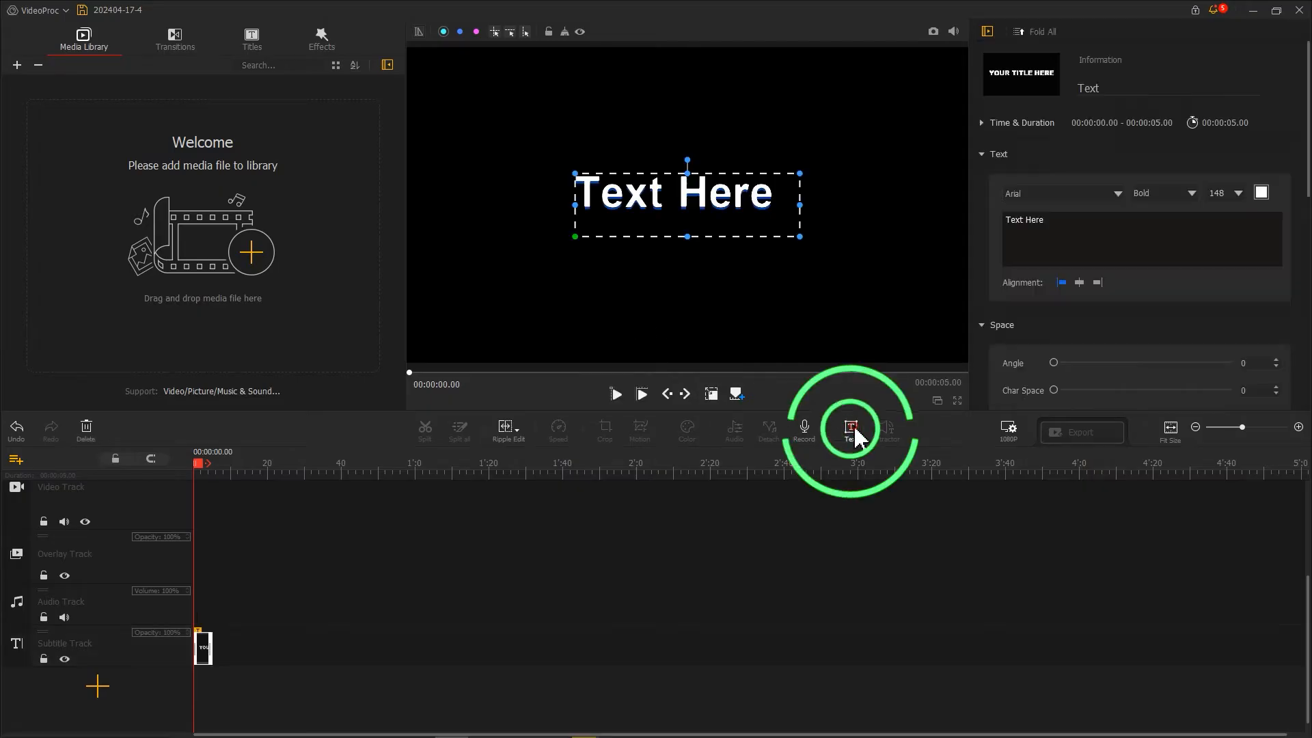
pyautogui.moveTo(1049, 224); pyautogui.dragTo(995, 216)
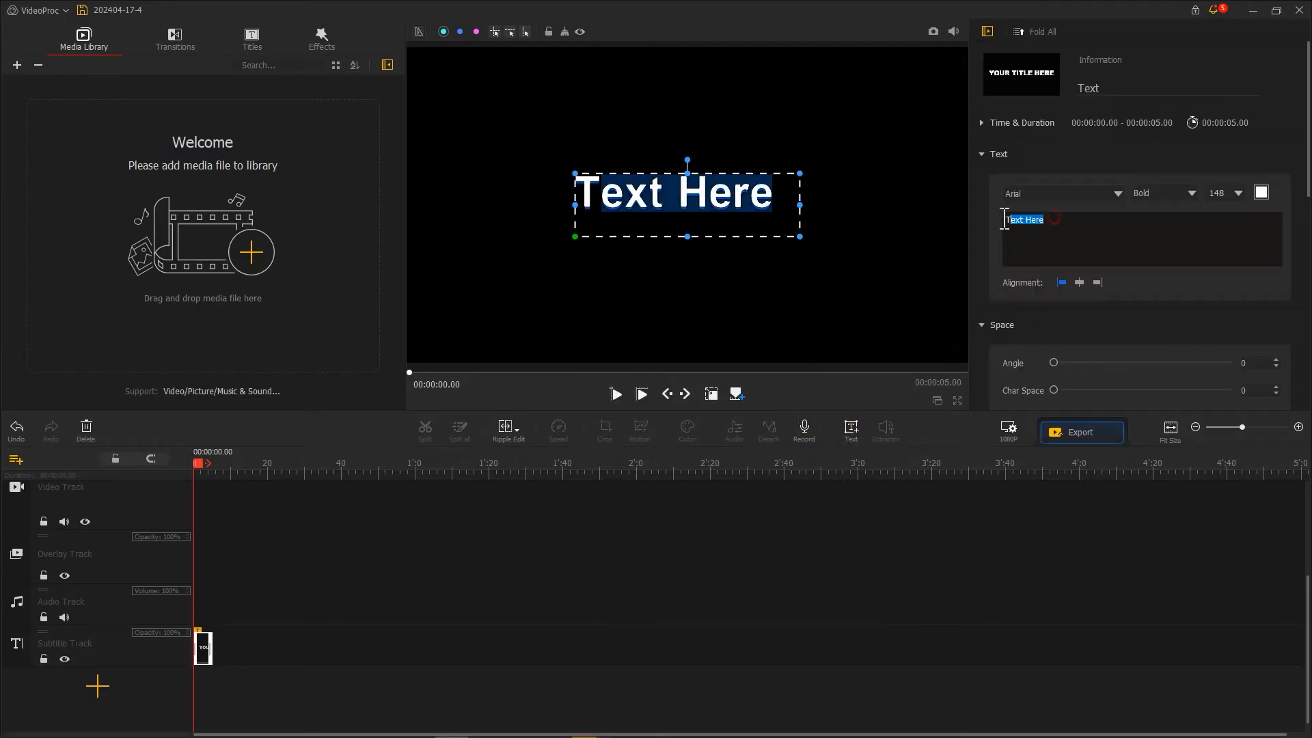
pyautogui.write('VIDEOPROC')
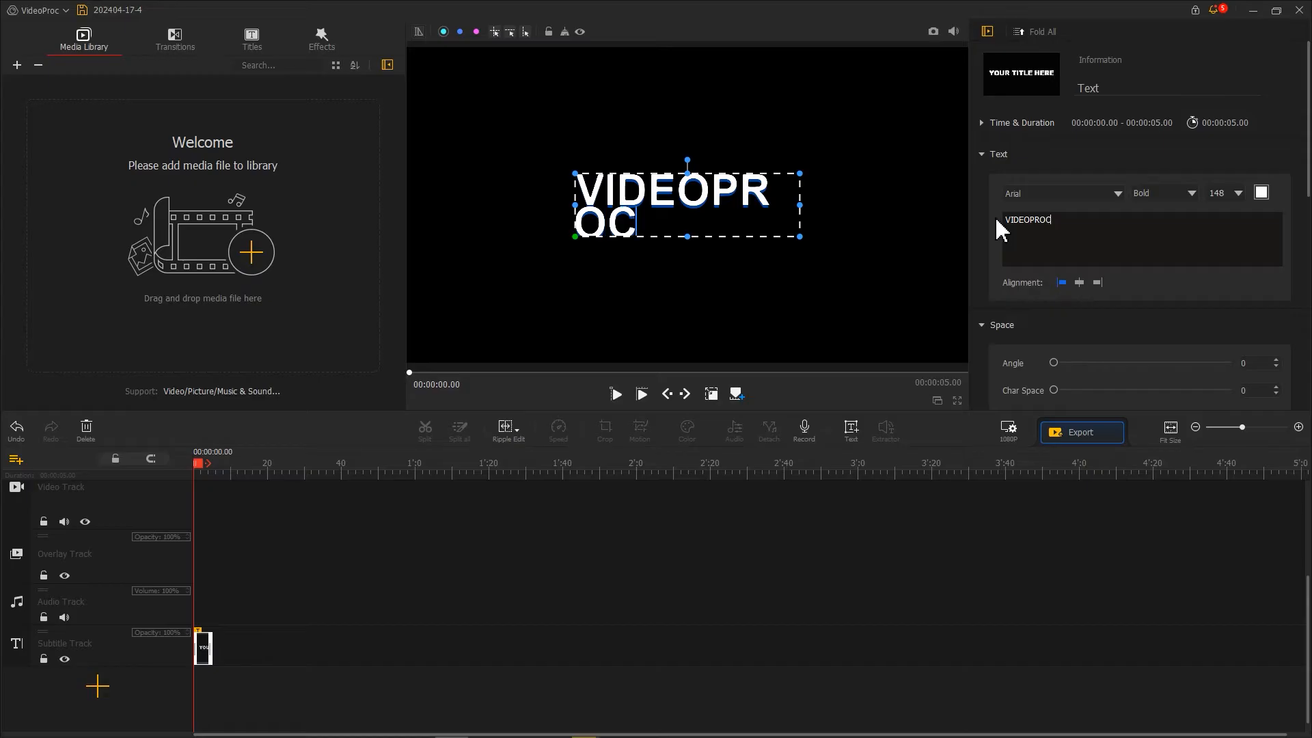
pyautogui.click(1101, 194)
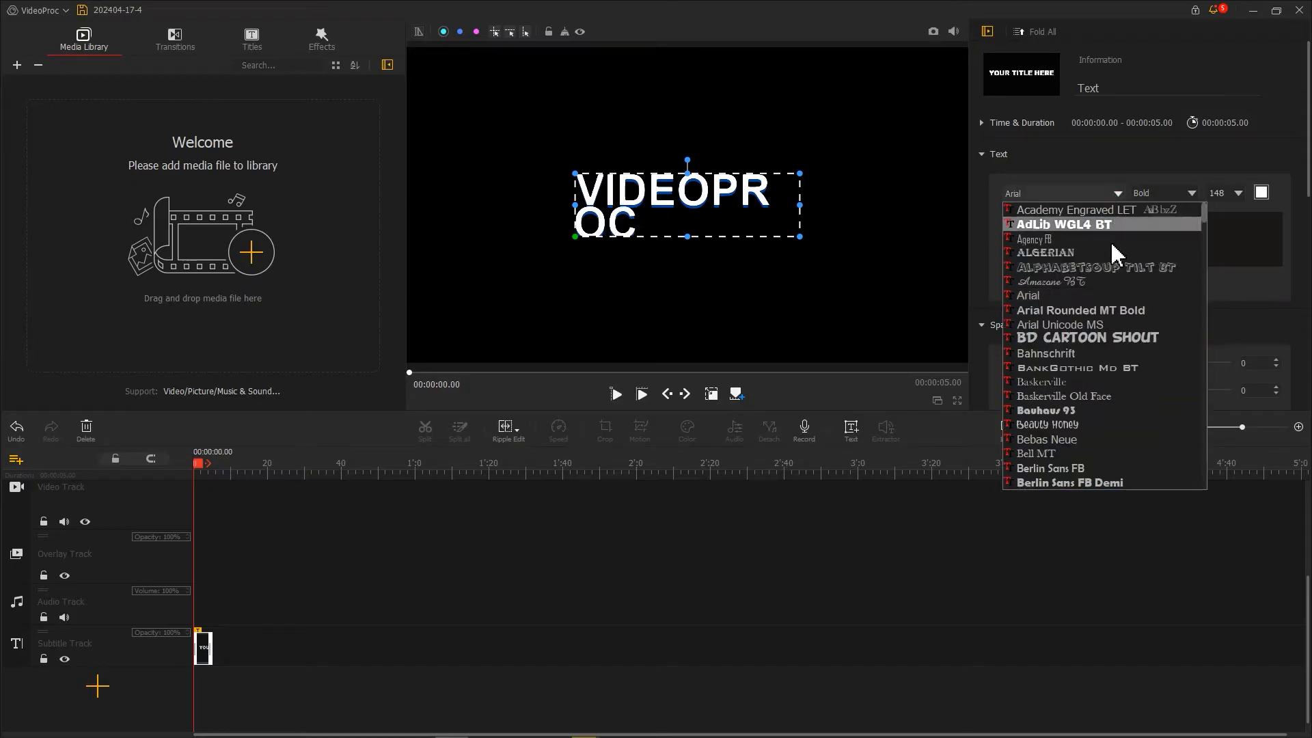
pyautogui.click(1093, 338)
pyautogui.moveTo(799, 208); pyautogui.dragTo(892, 208)
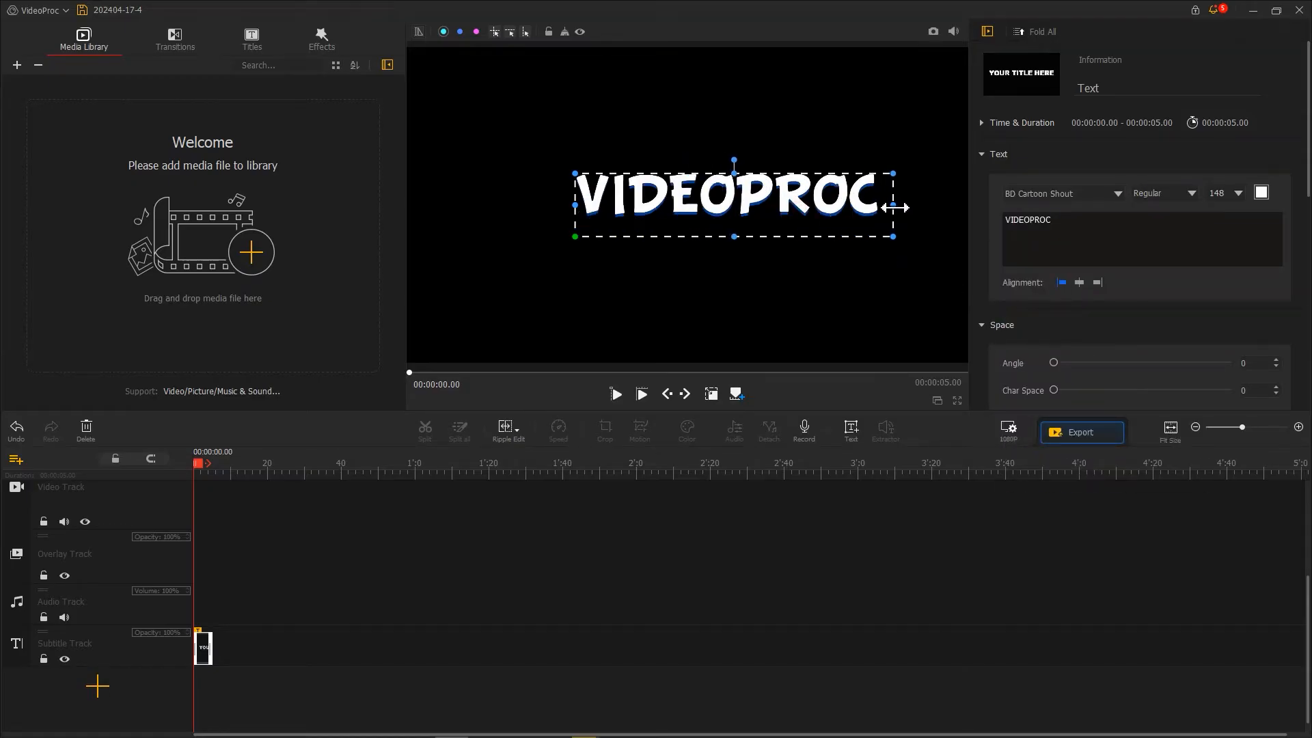
# - Set the title's text shadow offset to 1 and enlarge the title across most of the frame
pyautogui.scroll(-10, 991, 313)
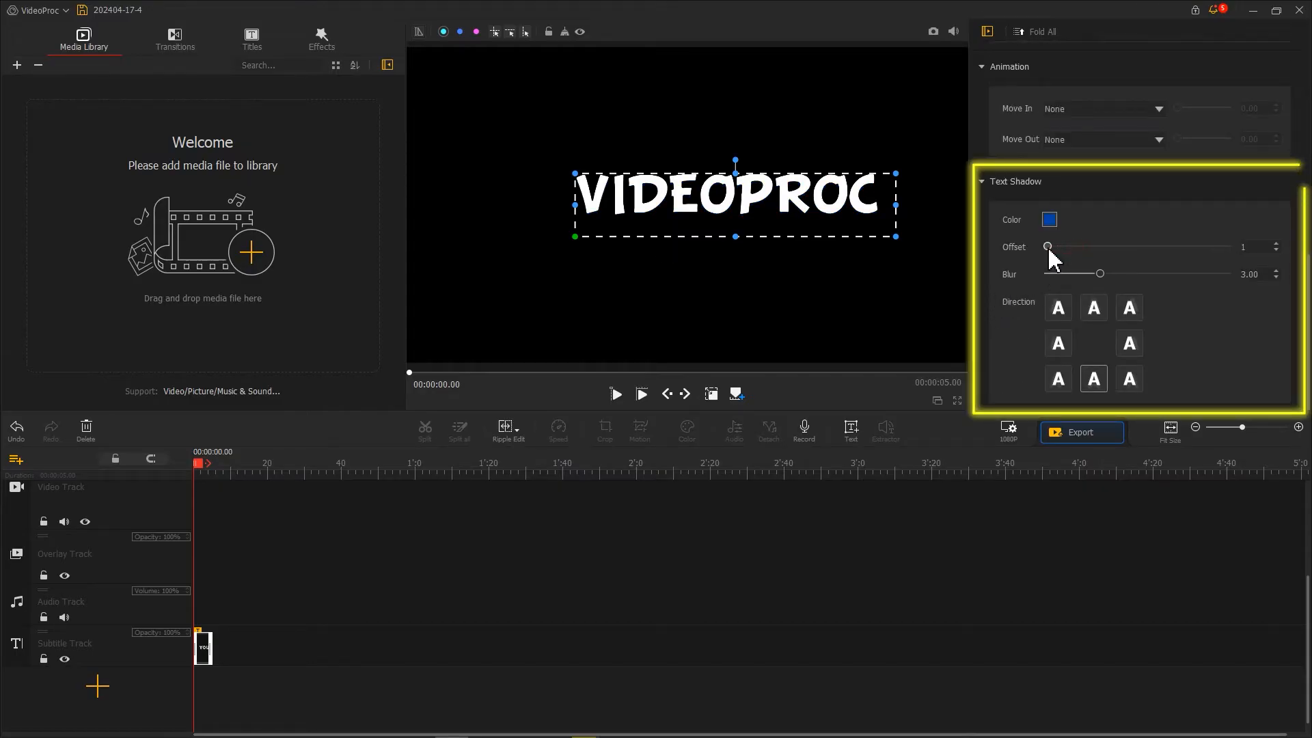
pyautogui.moveTo(866, 228); pyautogui.dragTo(894, 247)
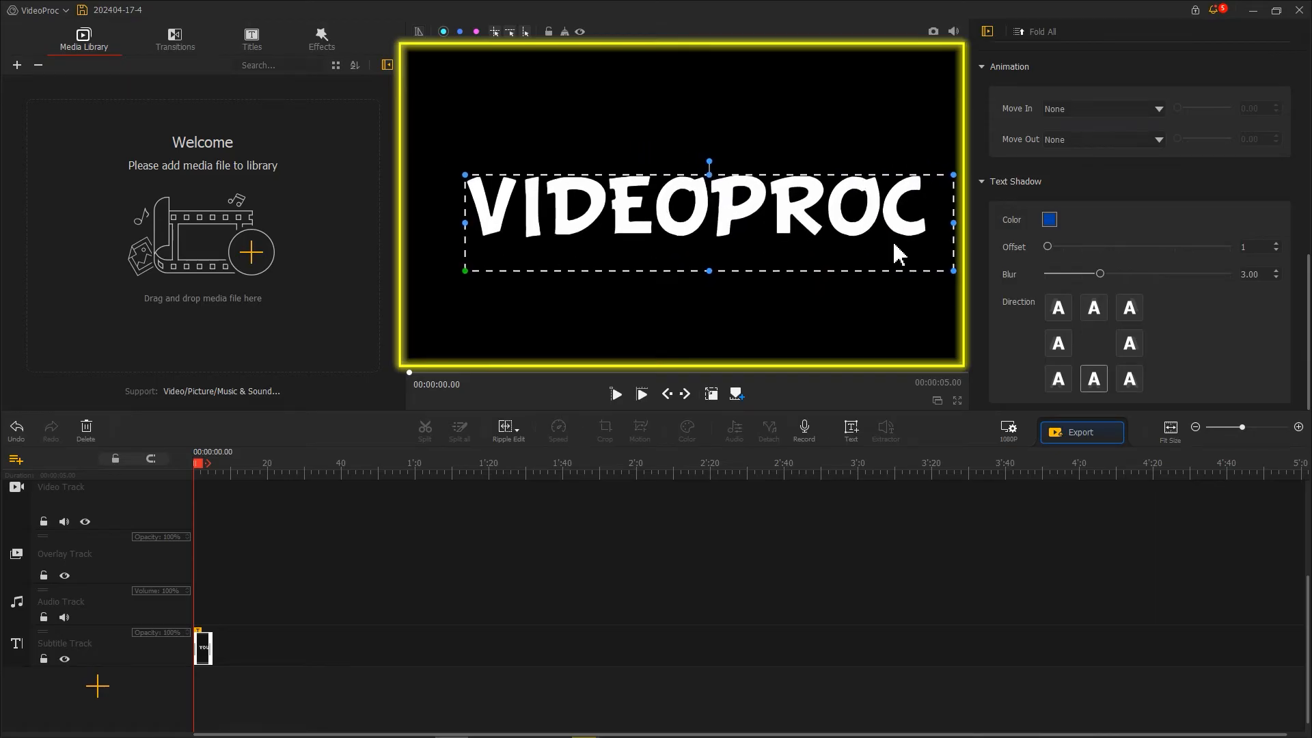
# - Replace the text clip with a snapshot of the title, placed at the start of the video track
pyautogui.click(933, 32)
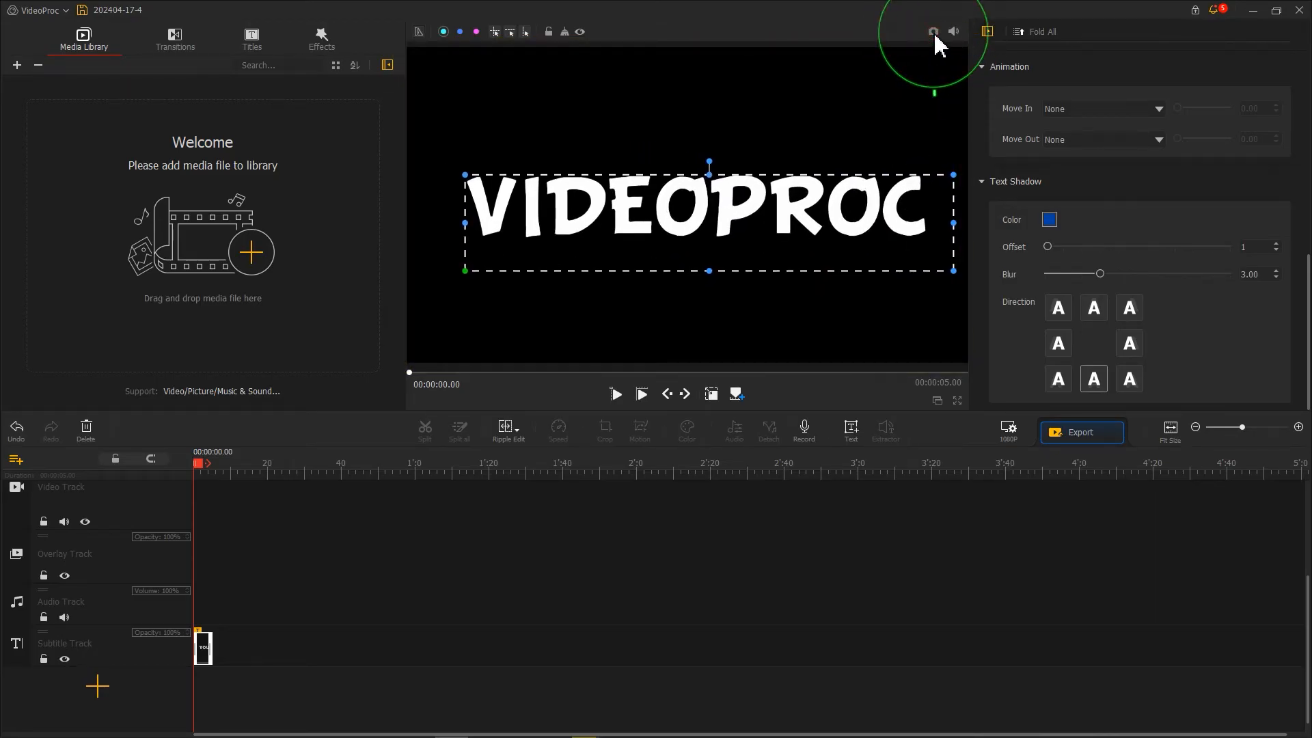
pyautogui.moveTo(726, 159); pyautogui.dragTo(246, 248)
pyautogui.rightClick(196, 647)
pyautogui.click(233, 710)
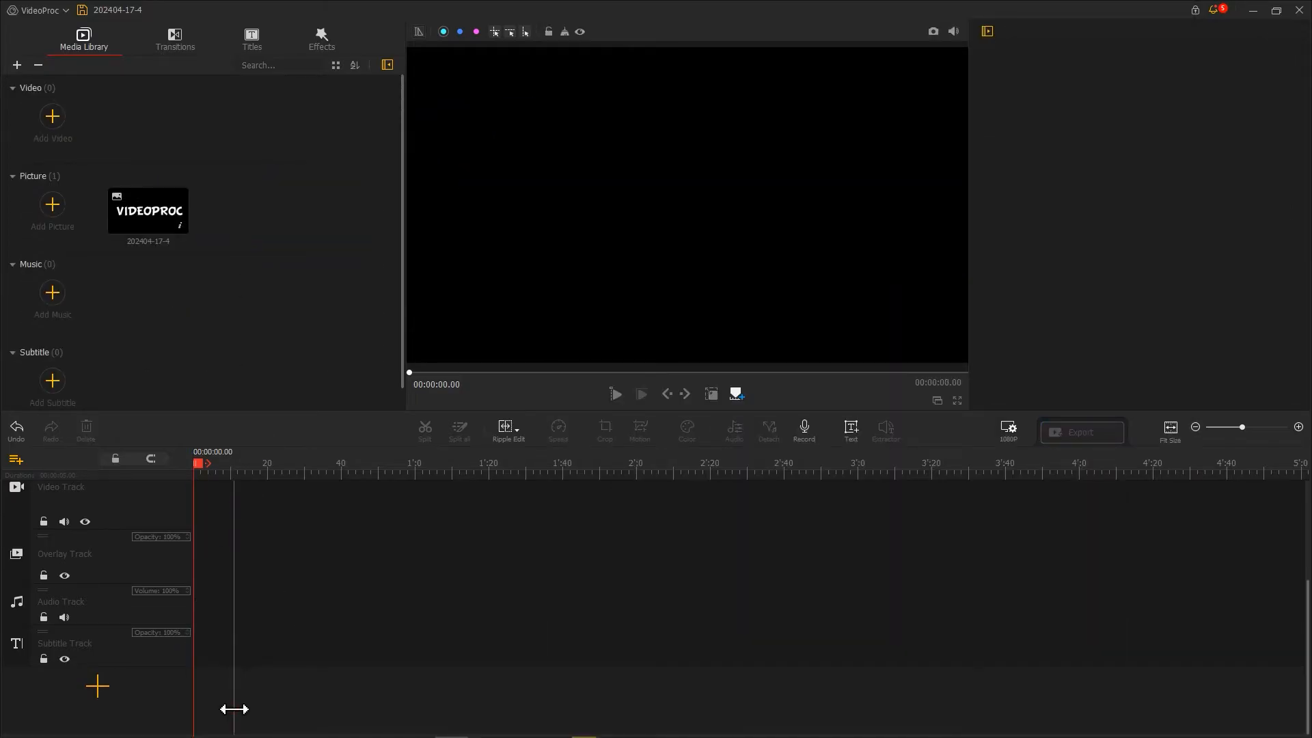
pyautogui.moveTo(153, 226); pyautogui.dragTo(246, 498)
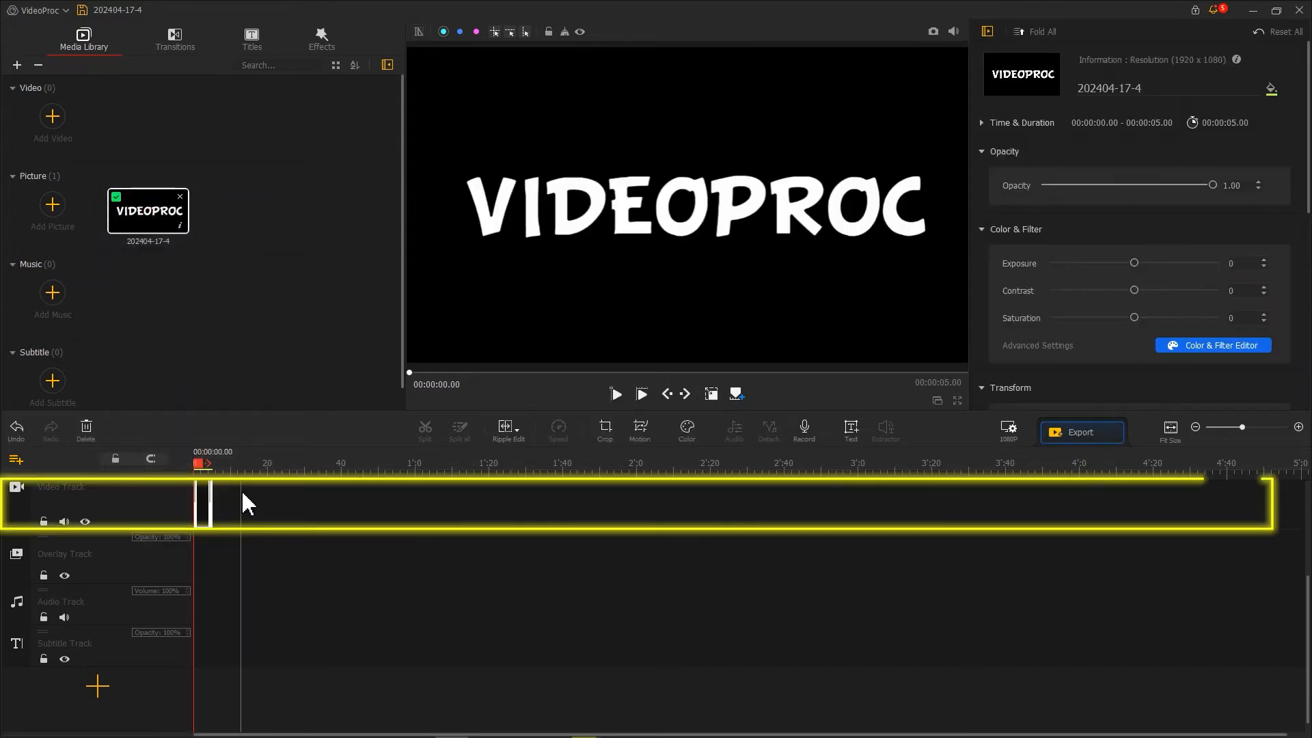
# - Import the brush 01 clip, place it on the overlay track beneath the title snapshot and fit it to the screen width
pyautogui.scroll(5, 255, 485)
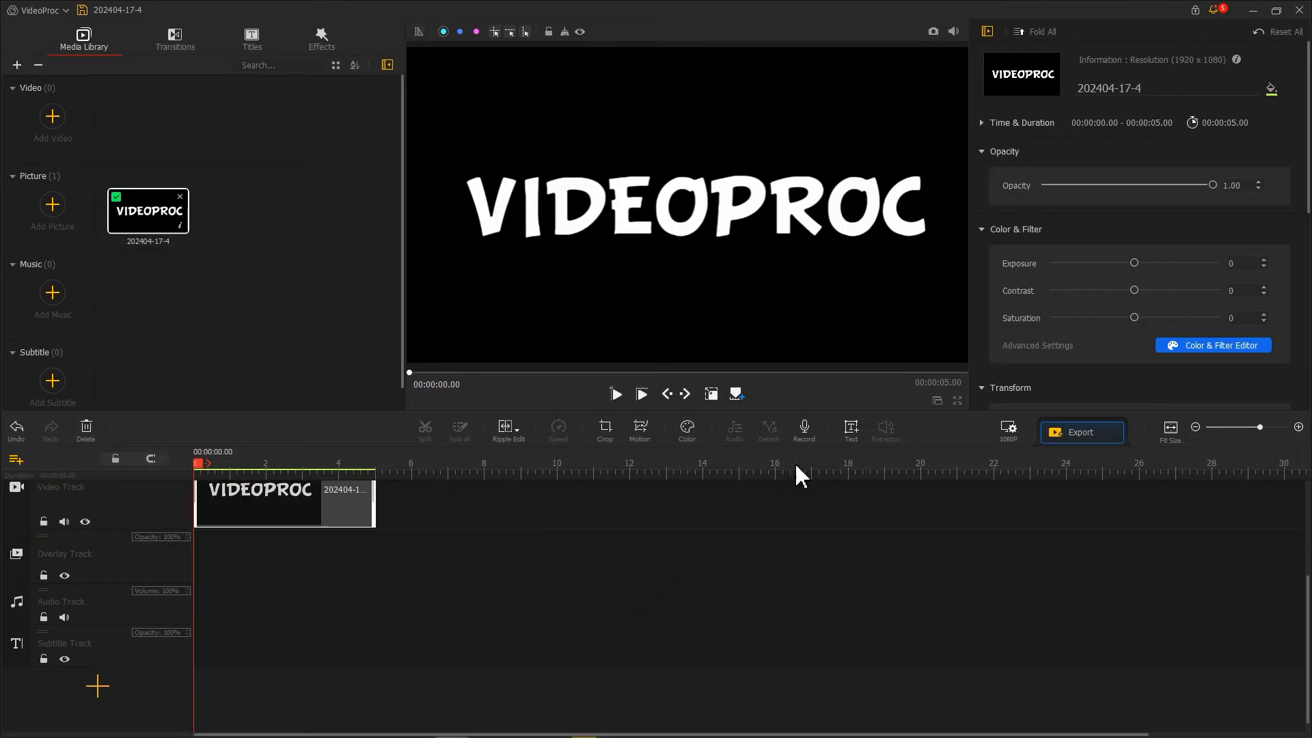
pyautogui.moveTo(994, 188); pyautogui.dragTo(242, 255)
pyautogui.moveTo(170, 162); pyautogui.dragTo(204, 588)
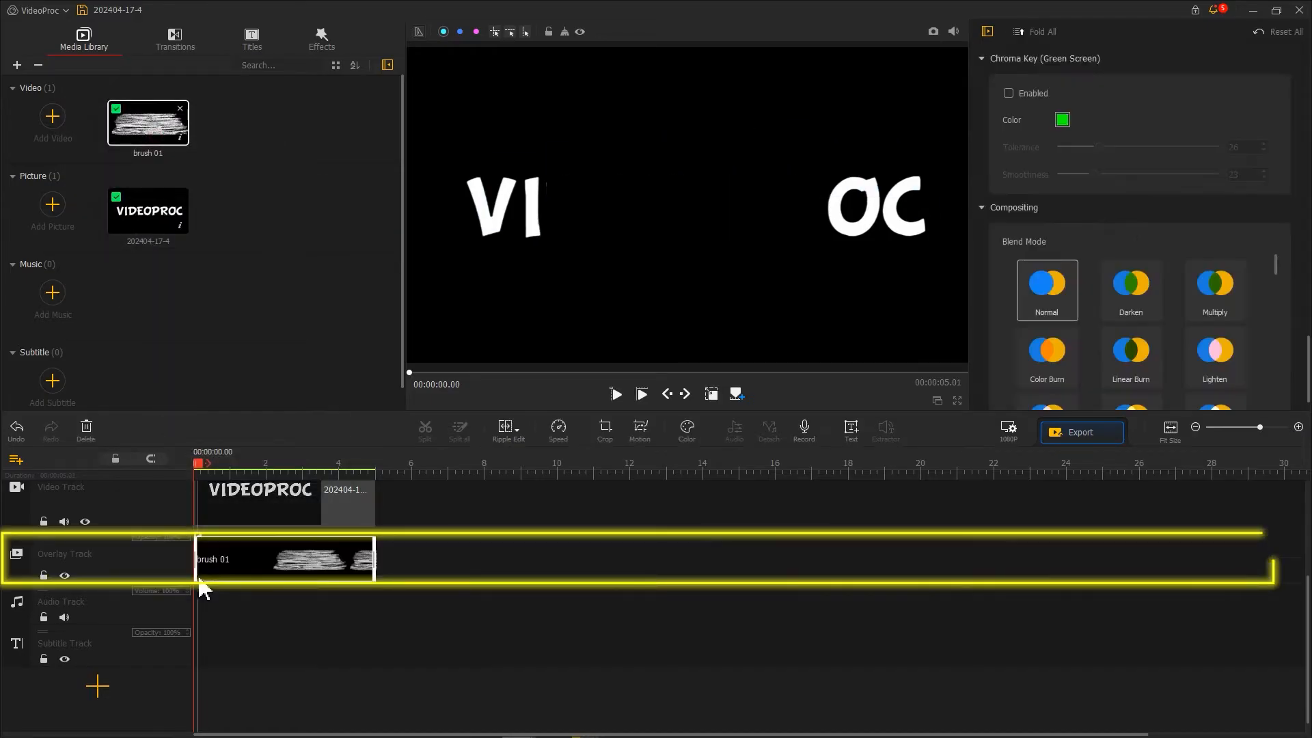
pyautogui.scroll(10, 995, 327)
pyautogui.click(1079, 220)
# - Set the brush 01 overlay's blend mode to Darken
pyautogui.scroll(-10, 981, 331)
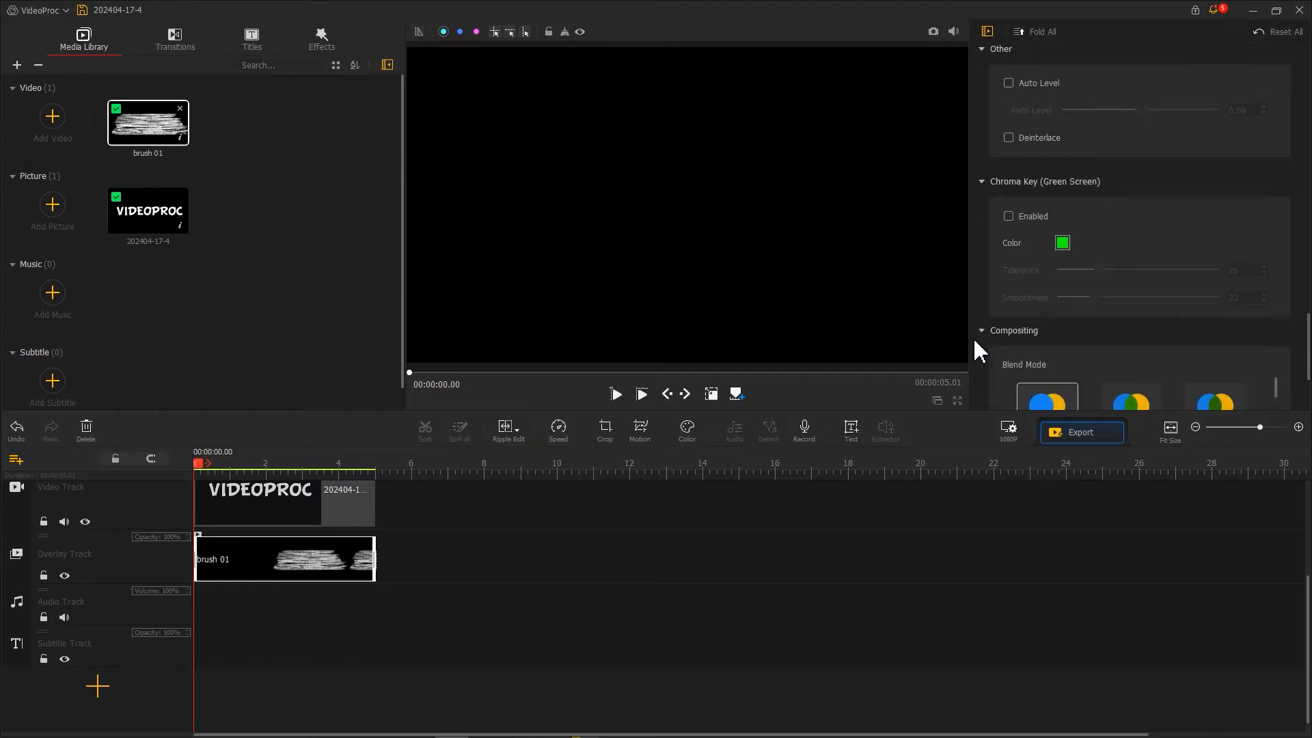
pyautogui.scroll(-3, 982, 351)
pyautogui.click(1119, 270)
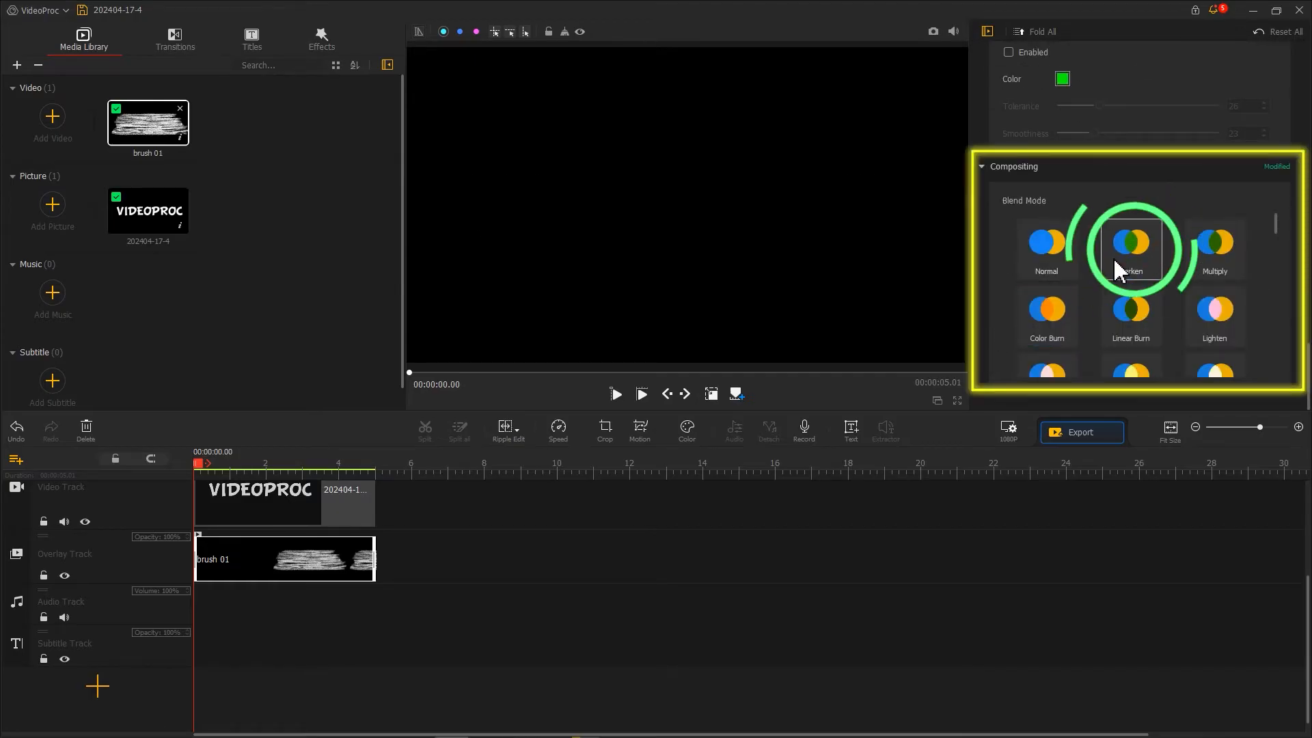
# - At 00:00:01.53, resize and reposition the brush 01 overlay so that its strokes cover the whole VIDEOPROC title
pyautogui.moveTo(200, 471); pyautogui.dragTo(255, 470)
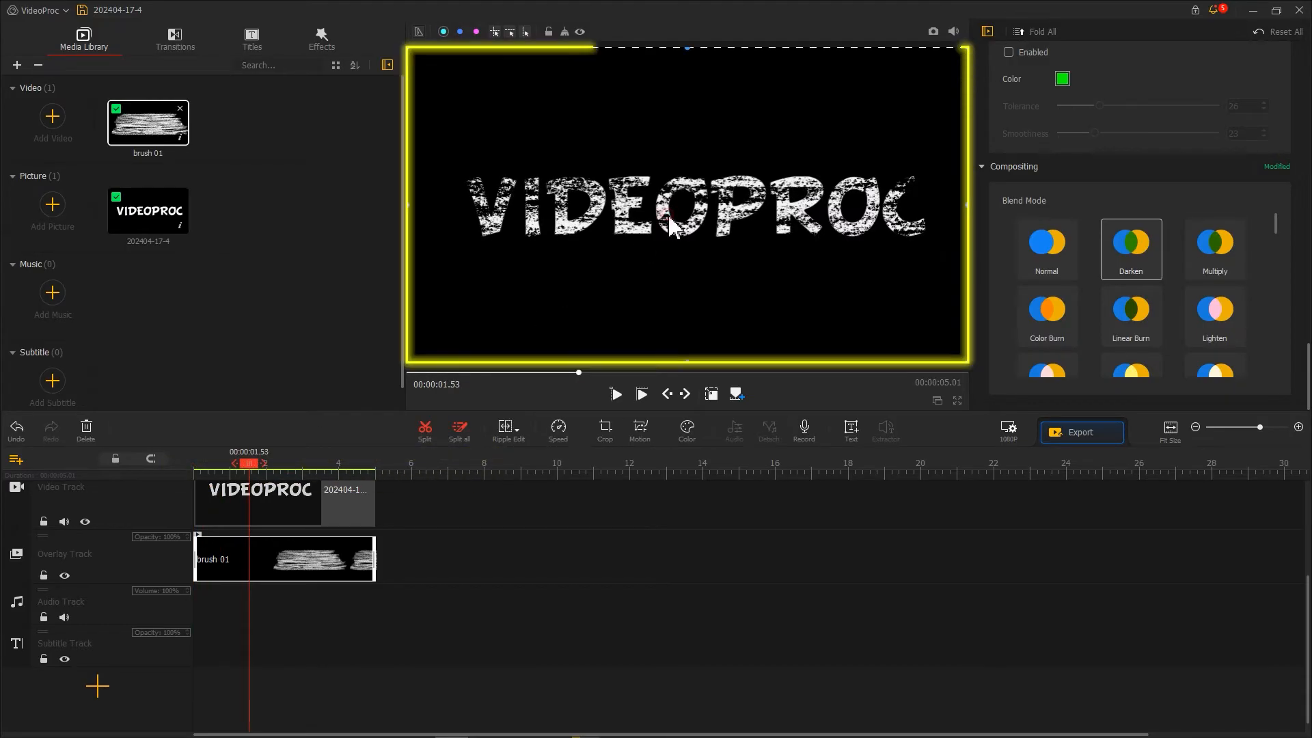
pyautogui.moveTo(688, 360)
pyautogui.mouseDown()
pyautogui.moveTo(687, 313)
pyautogui.moveTo(687, 347)
pyautogui.mouseUp()
pyautogui.moveTo(407, 194); pyautogui.dragTo(362, 193)
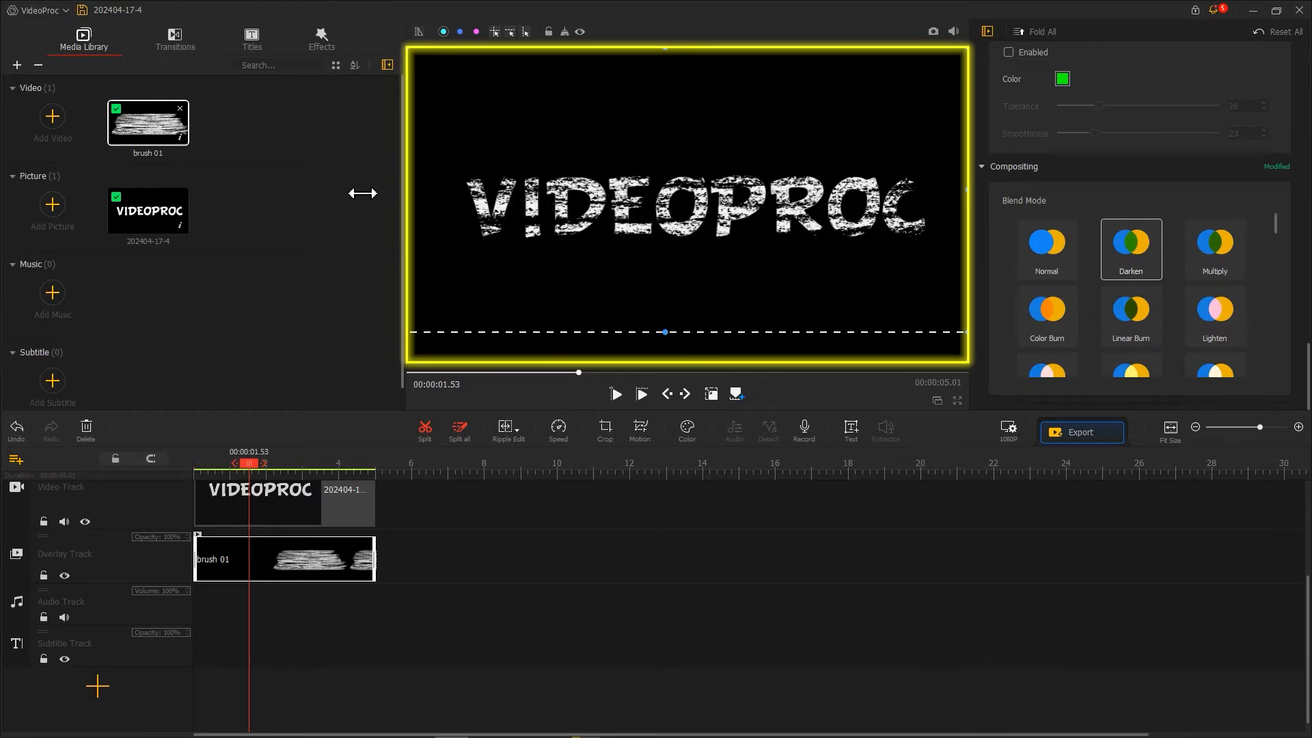
pyautogui.moveTo(531, 213); pyautogui.dragTo(548, 218)
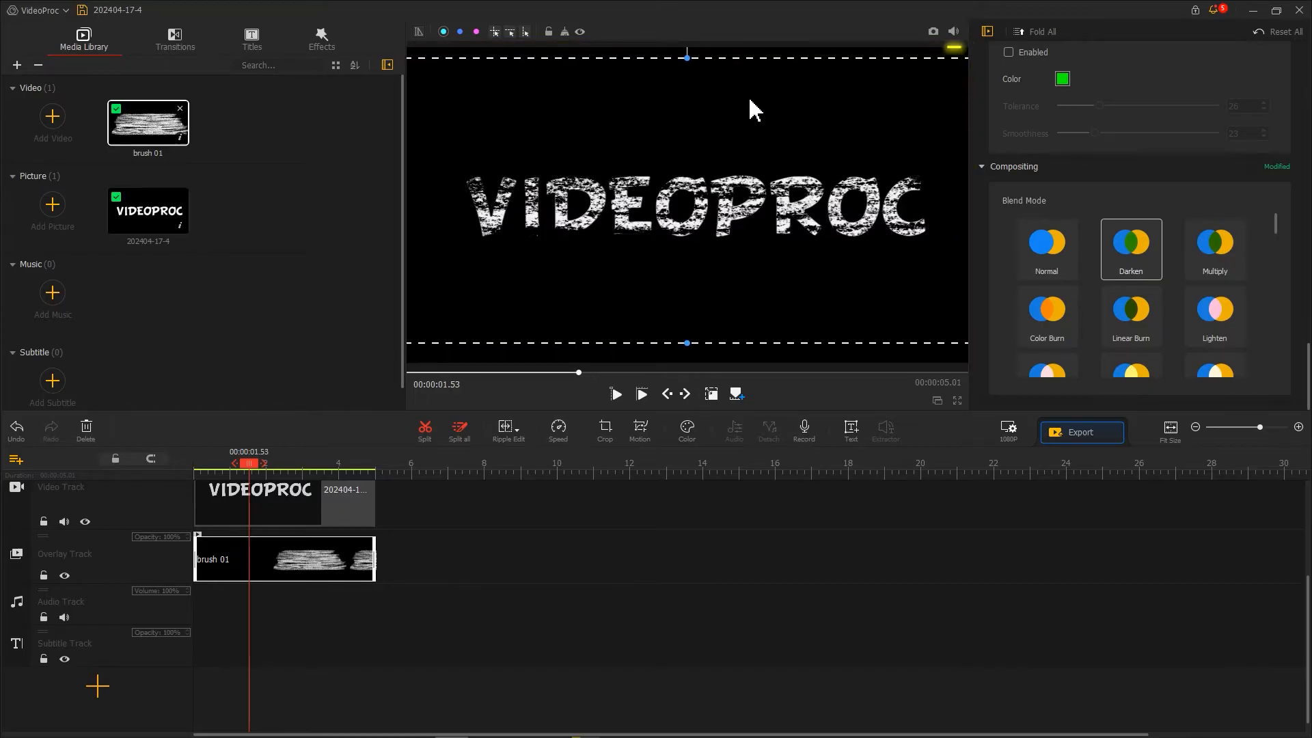
# - Take a snapshot of the brush-textured VIDEOPROC title at 00:00:01.53 and save the project
pyautogui.click(932, 32)
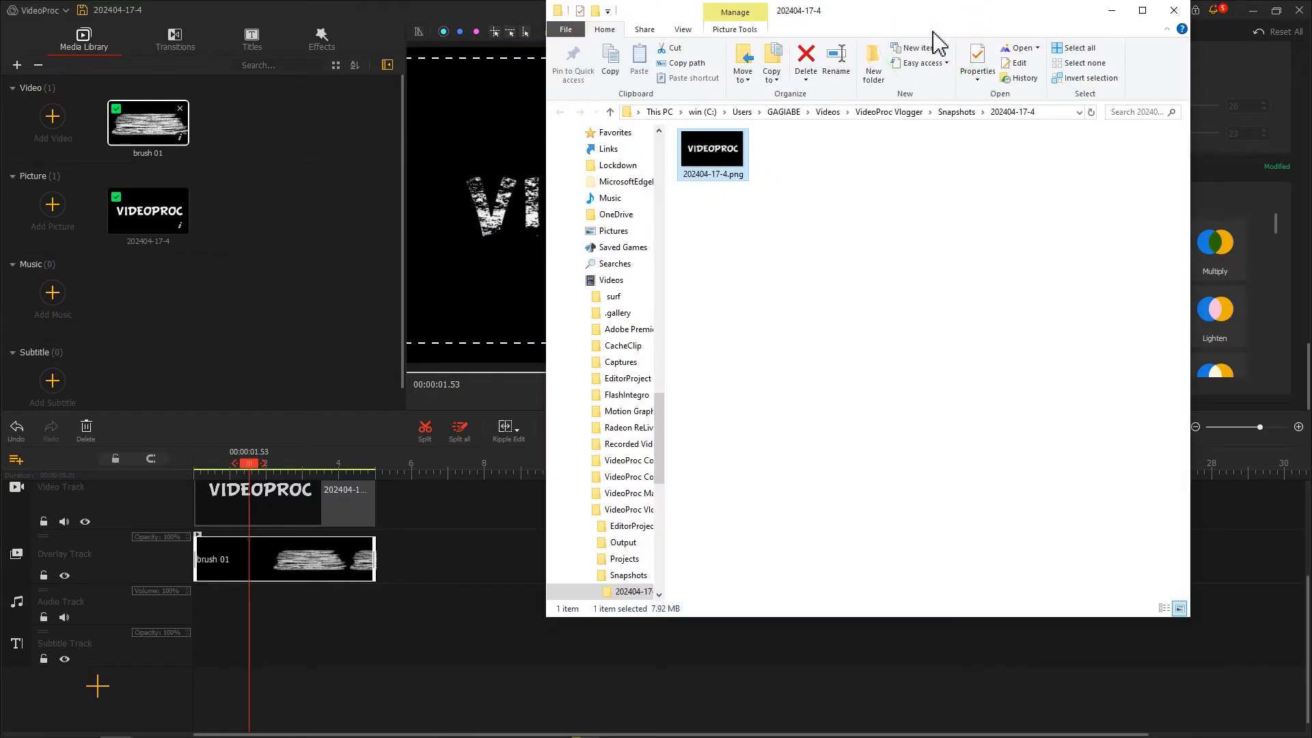
pyautogui.click(312, 280)
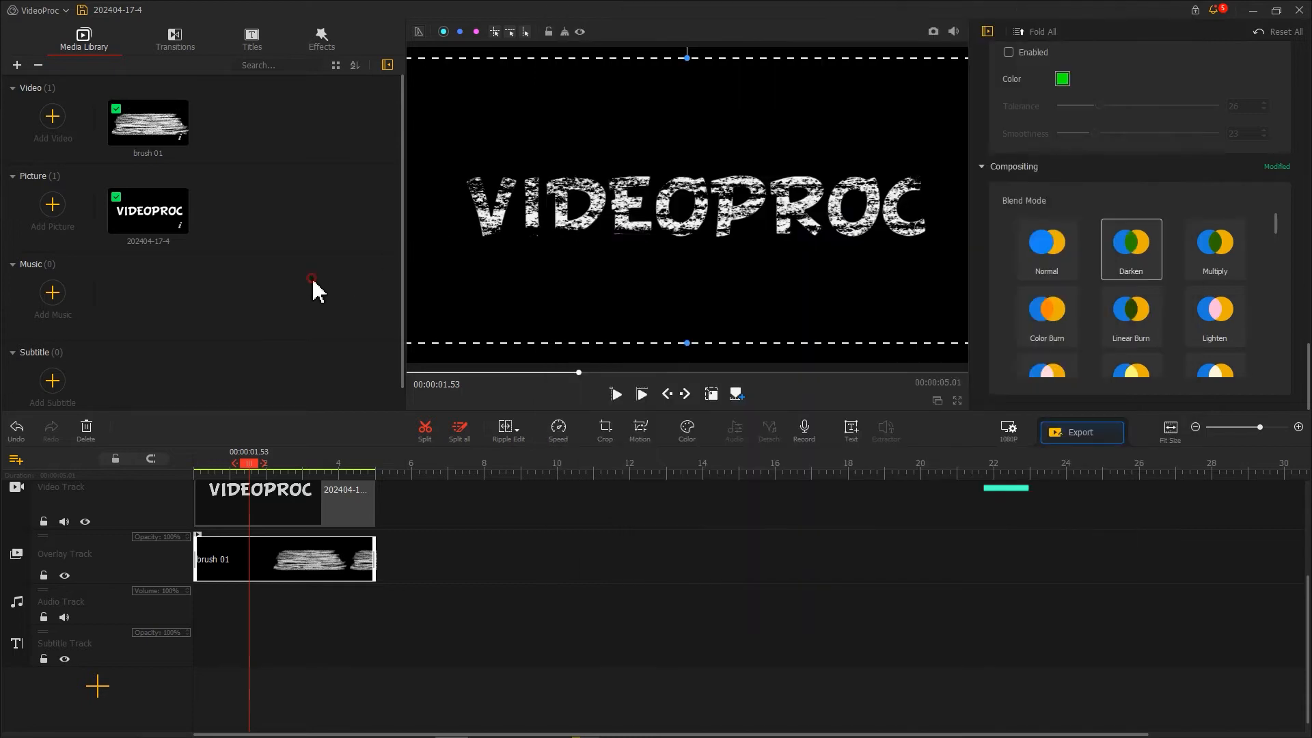
pyautogui.hotkey('ctrl', 's')
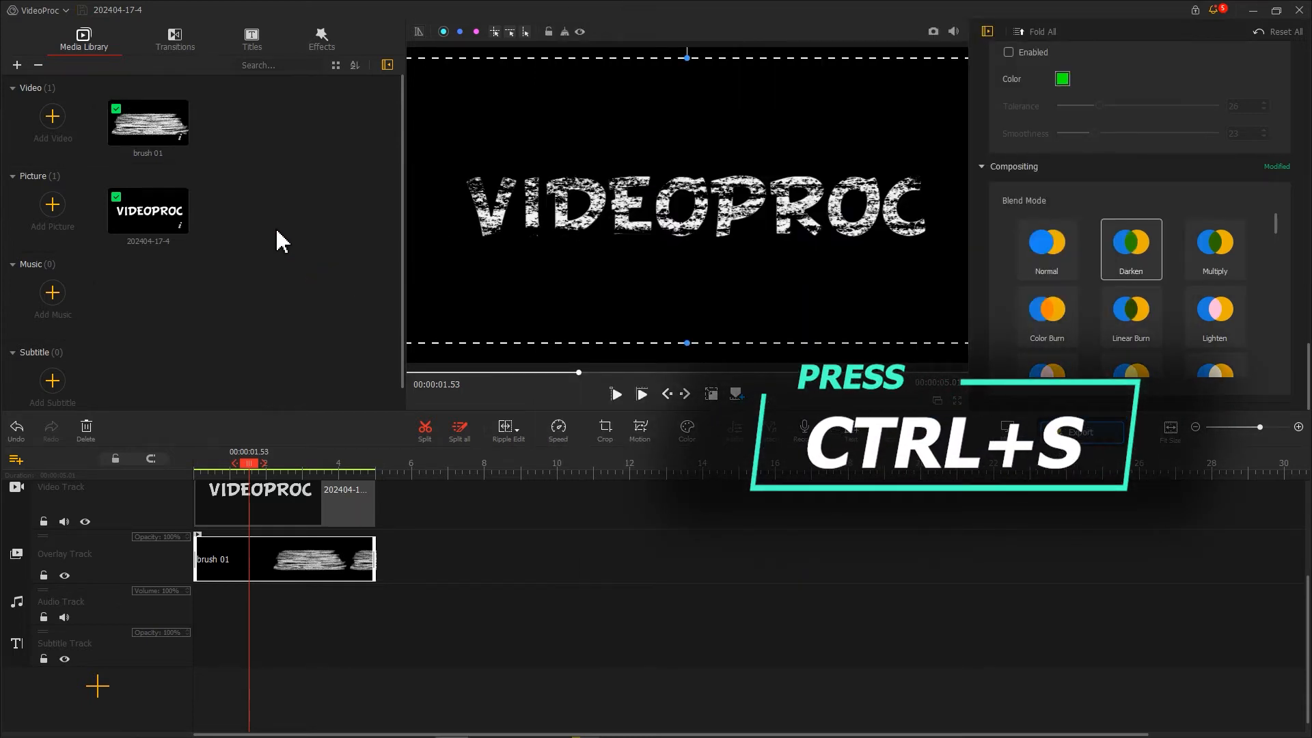
# - Create a new project and place the snapshot 202404-17-4_0.png at the start of its video track
pyautogui.click(61, 11)
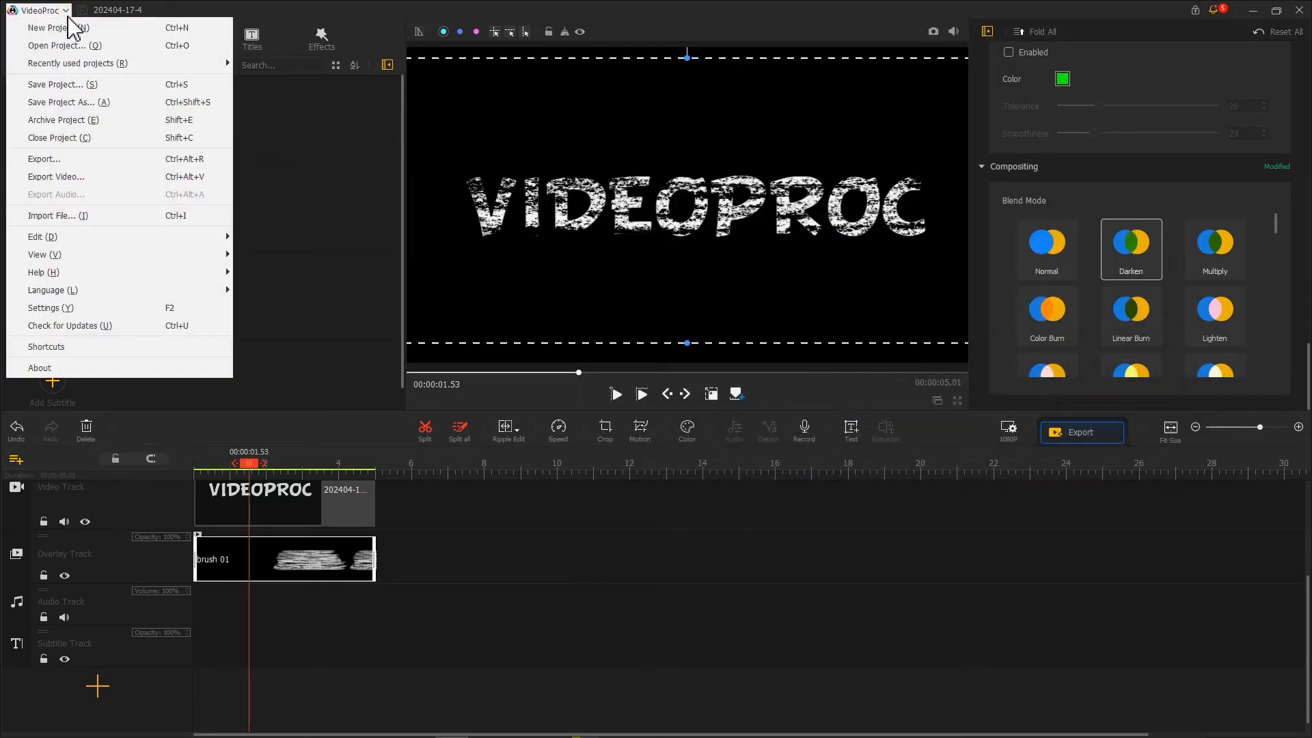
pyautogui.click(113, 88)
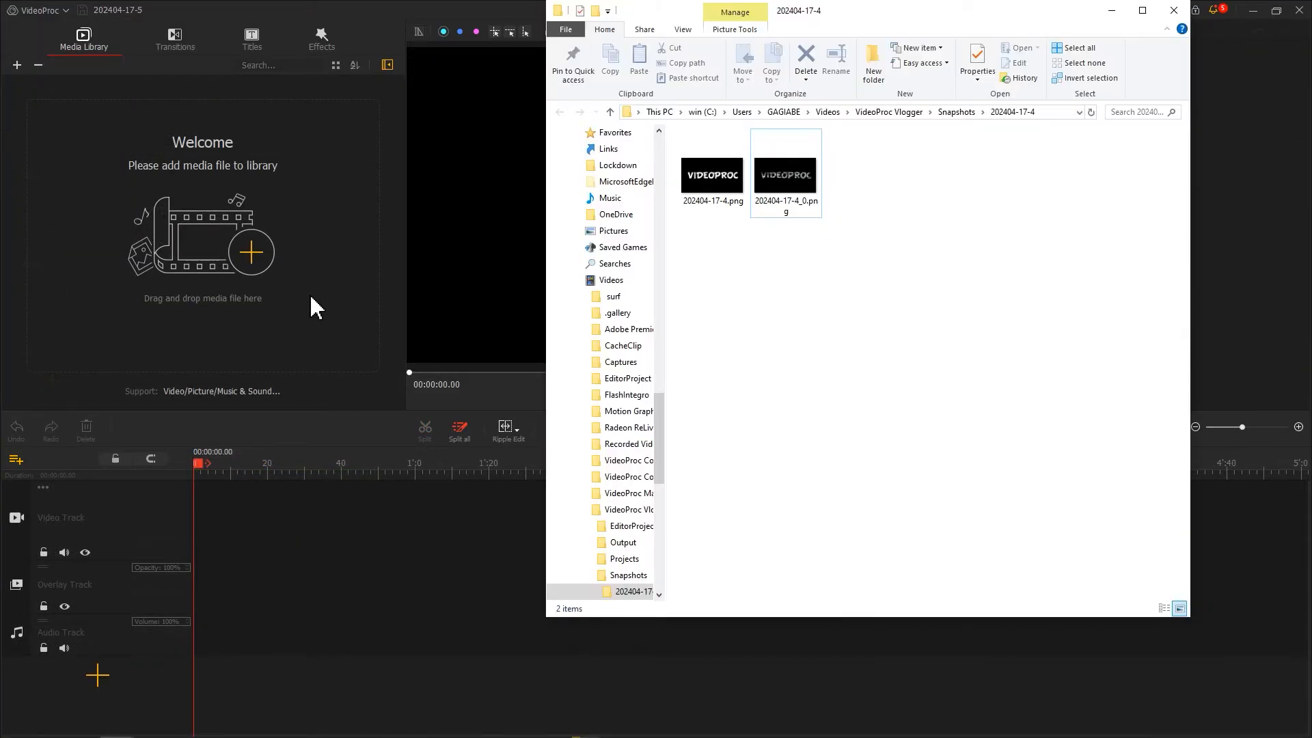
pyautogui.click(789, 183)
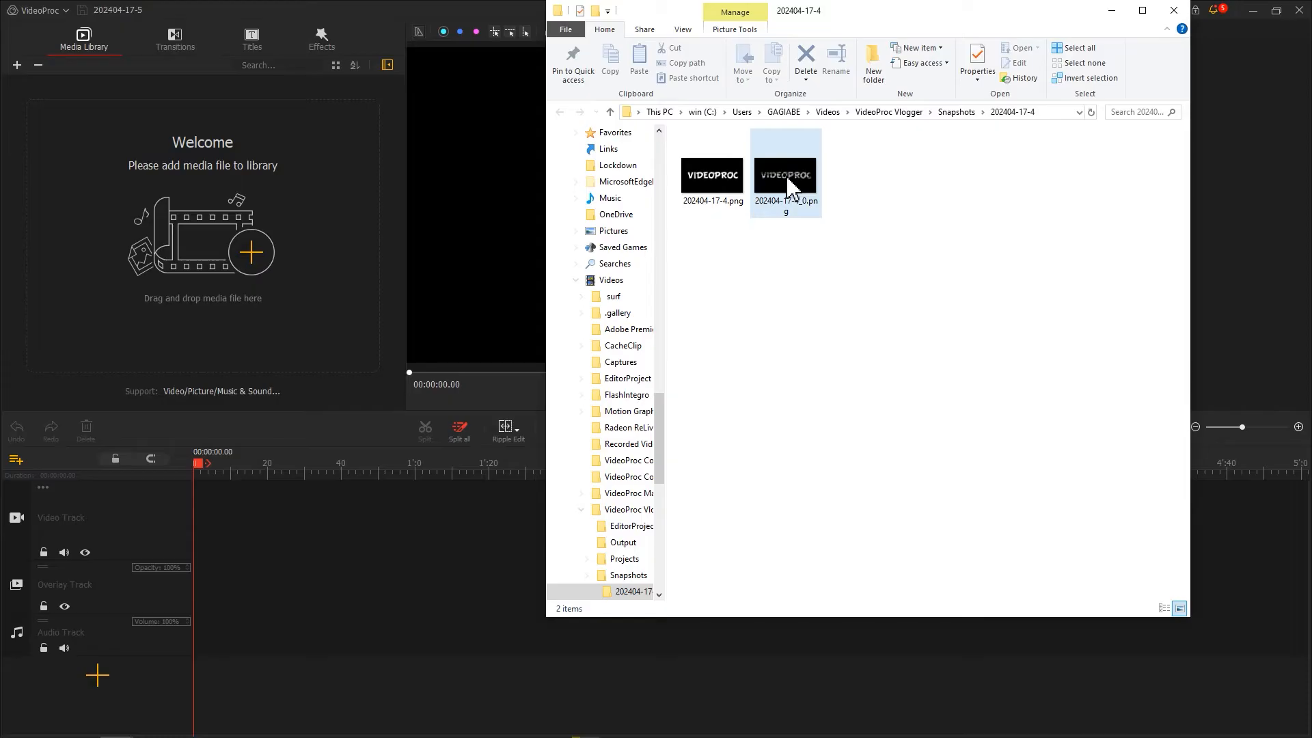
pyautogui.moveTo(771, 180); pyautogui.dragTo(271, 206)
pyautogui.moveTo(148, 208); pyautogui.dragTo(926, 487)
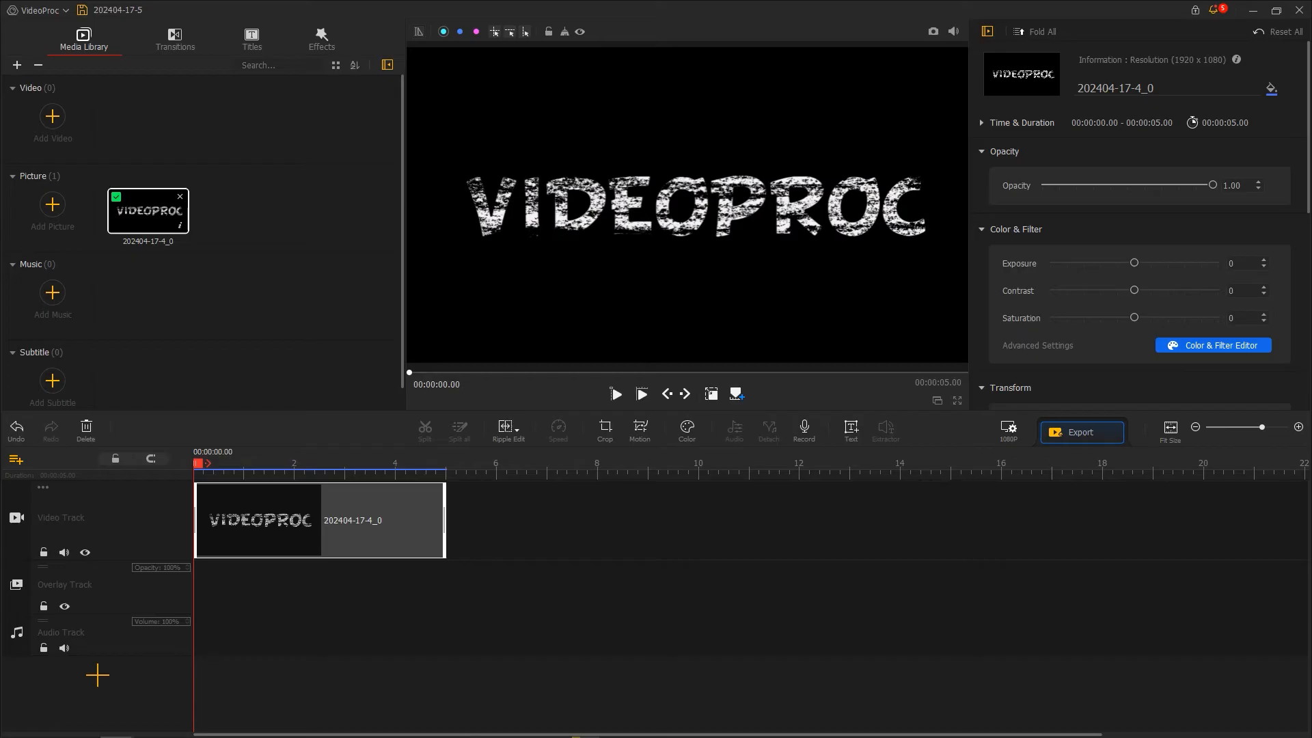
# - Import the brush 02 G clip, place it at the start of the overlay track and fit it to the screen width
pyautogui.moveTo(1078, 212)
pyautogui.mouseDown()
pyautogui.moveTo(783, 212)
pyautogui.moveTo(281, 244)
pyautogui.mouseUp()
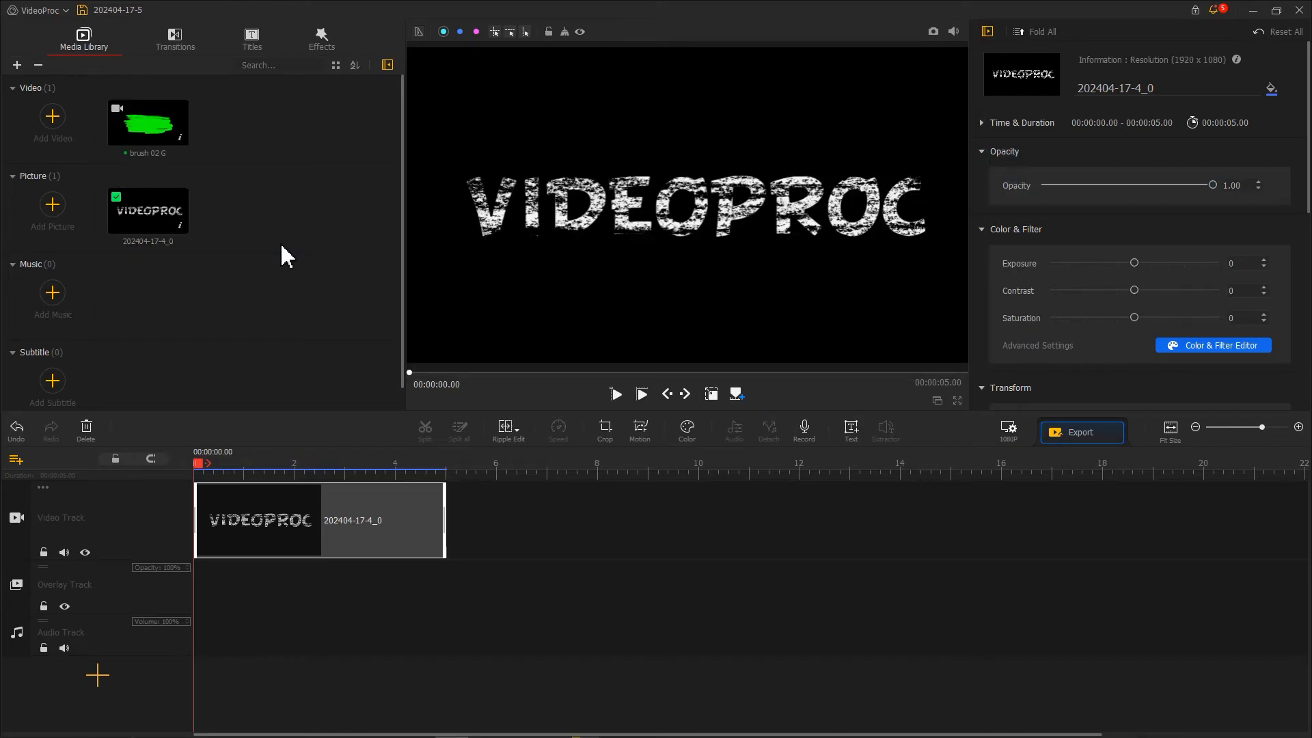
pyautogui.moveTo(167, 127)
pyautogui.mouseDown()
pyautogui.moveTo(221, 516)
pyautogui.moveTo(205, 611)
pyautogui.mouseUp()
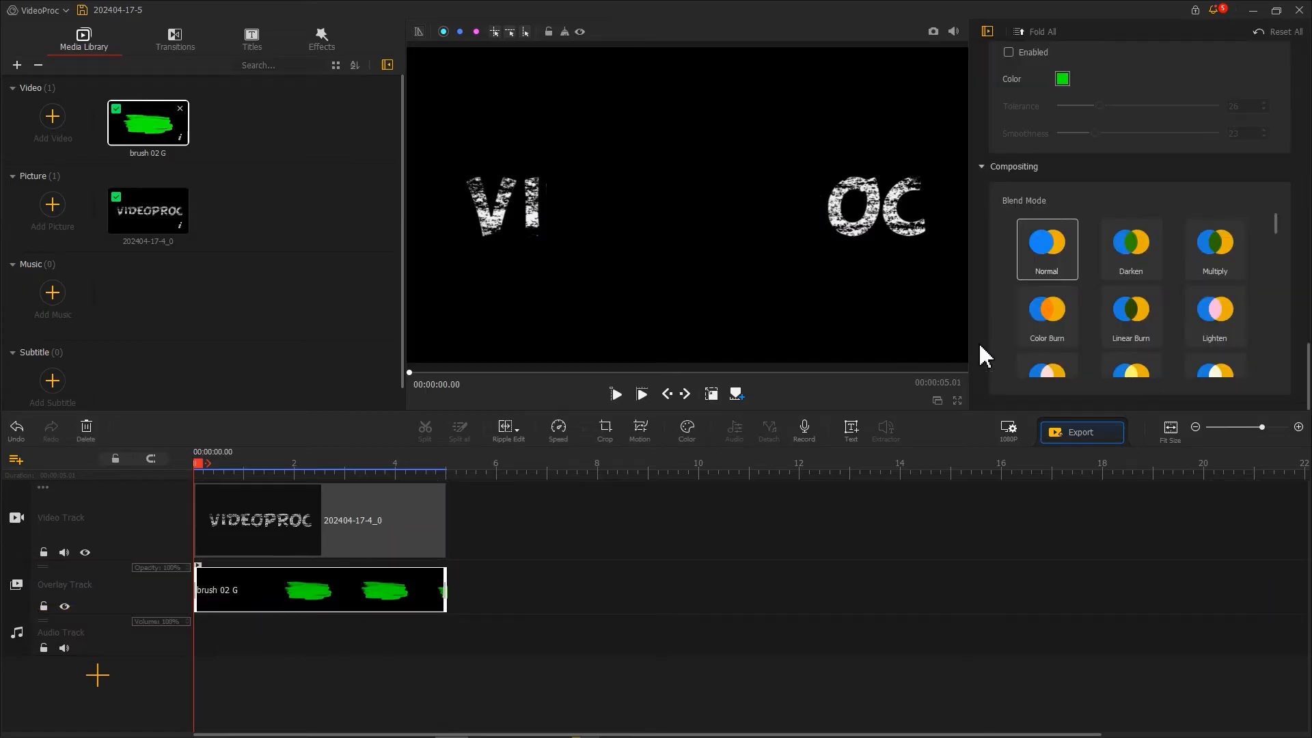
pyautogui.scroll(10, 1011, 347)
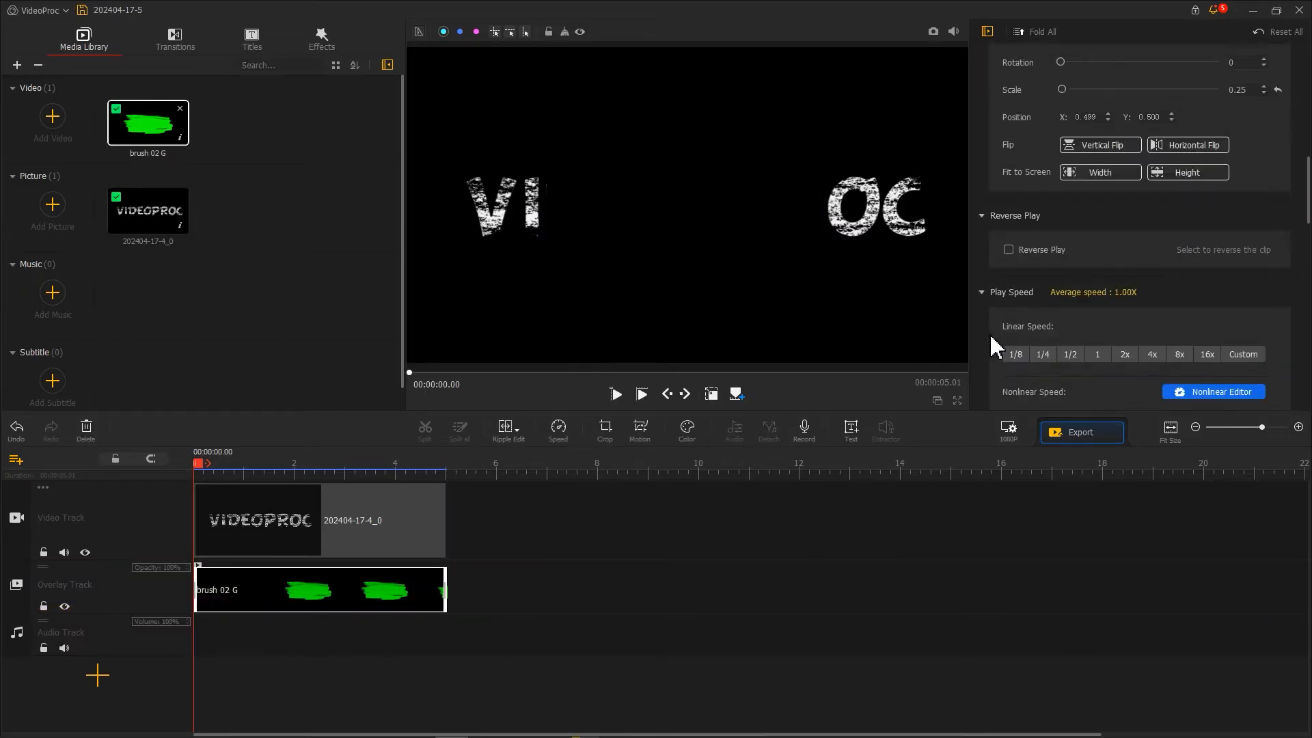
pyautogui.click(1088, 299)
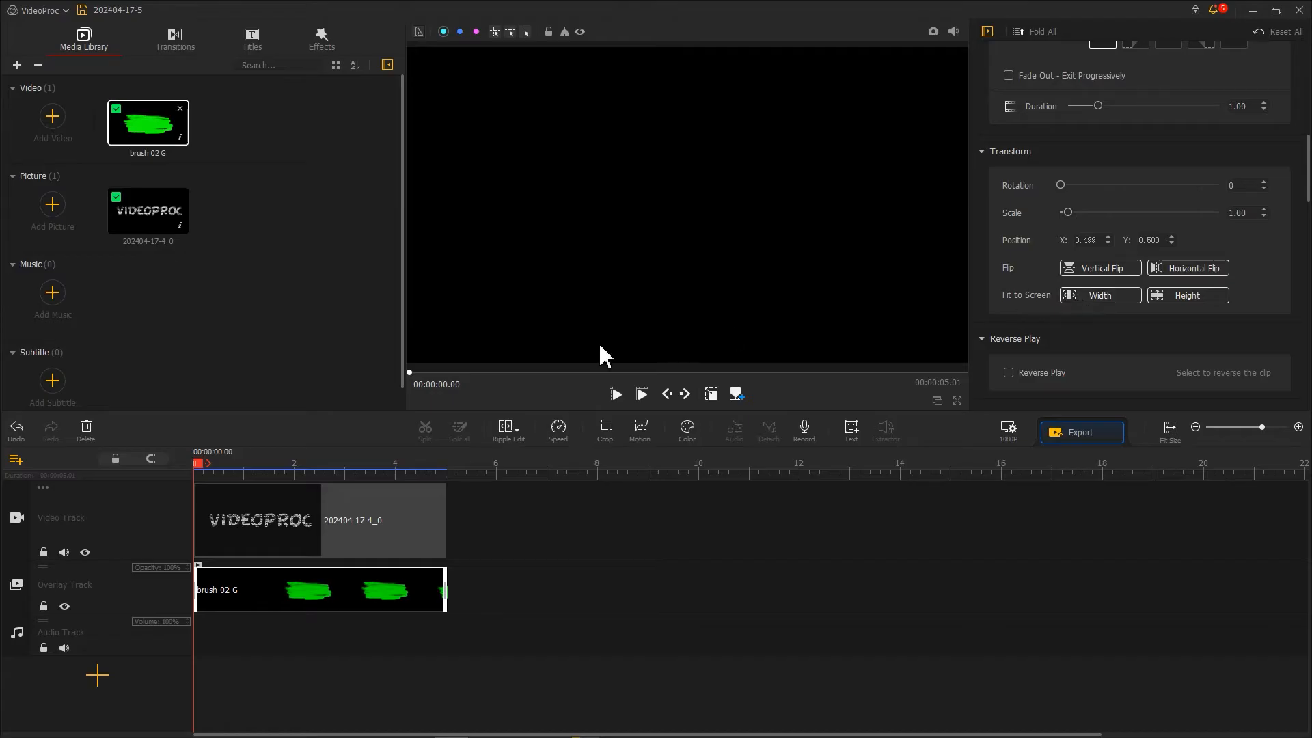
# - At 00:00:00.66, enable the green-screen chroma key on the brush 02 G overlay to key out its green strokes
pyautogui.moveTo(203, 474); pyautogui.dragTo(227, 470)
pyautogui.scroll(-10, 981, 316)
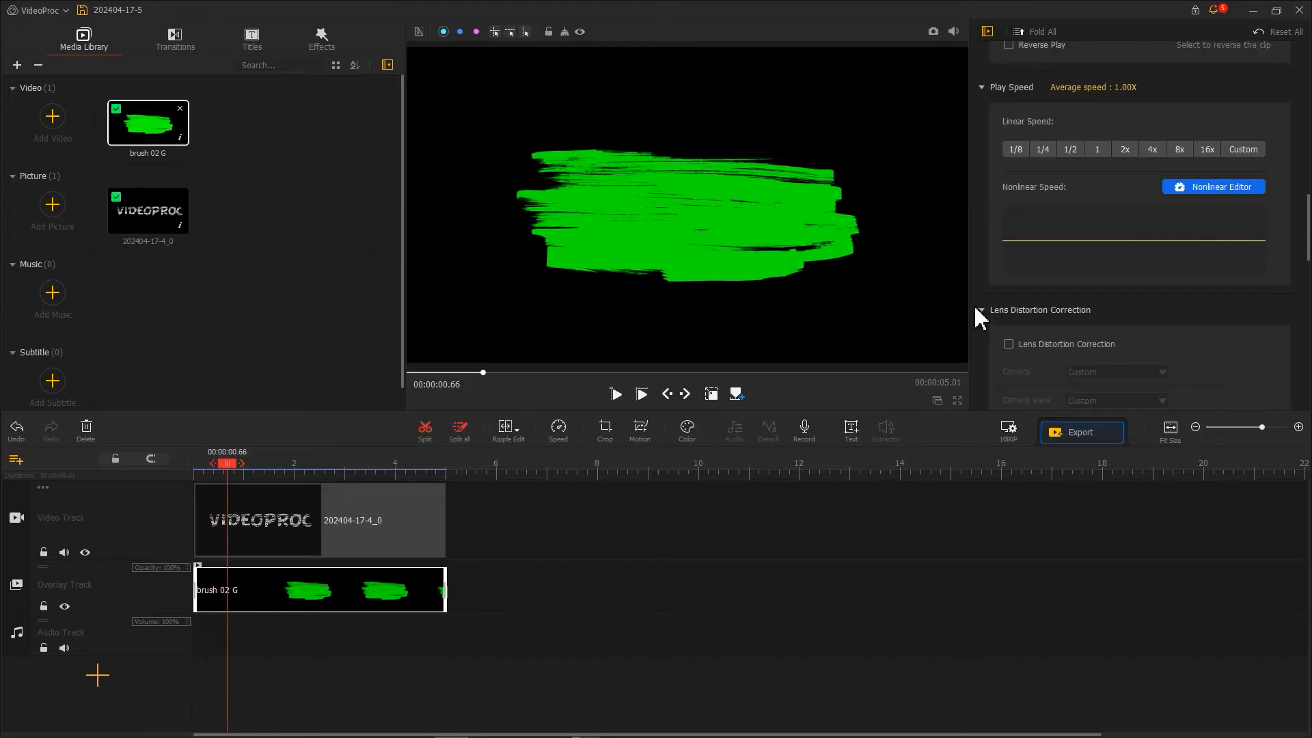
pyautogui.scroll(-5, 983, 317)
pyautogui.click(1063, 243)
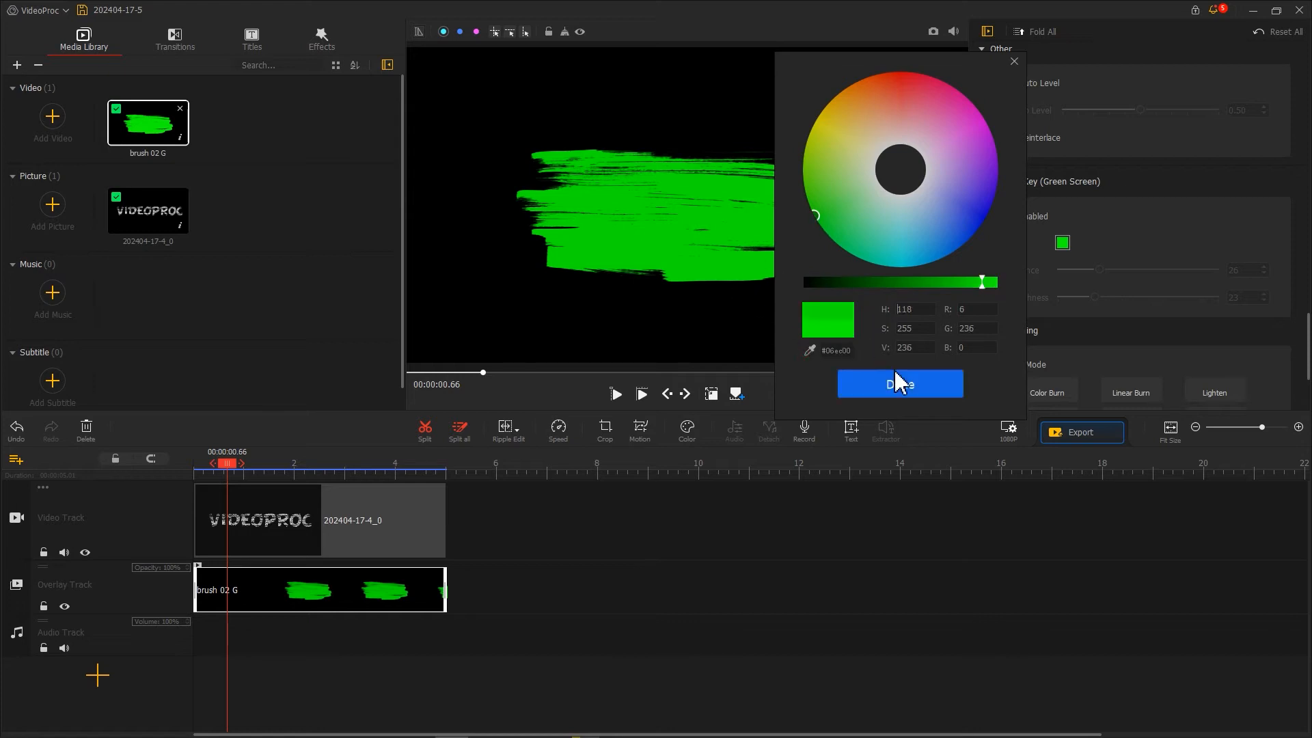
pyautogui.click(900, 384)
# - Set the rotation of the brush 02 G overlay to 150
pyautogui.scroll(10, 981, 260)
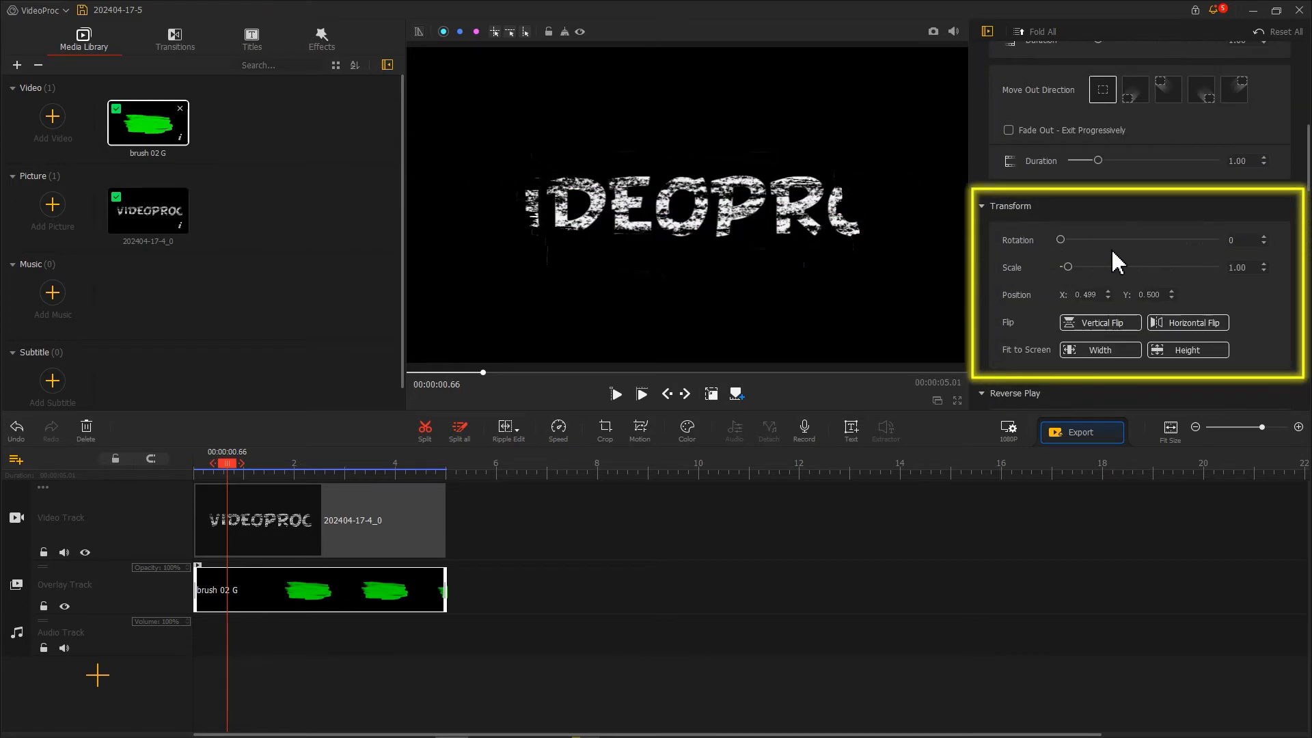
pyautogui.moveTo(1248, 240); pyautogui.dragTo(1219, 239)
pyautogui.write('150')
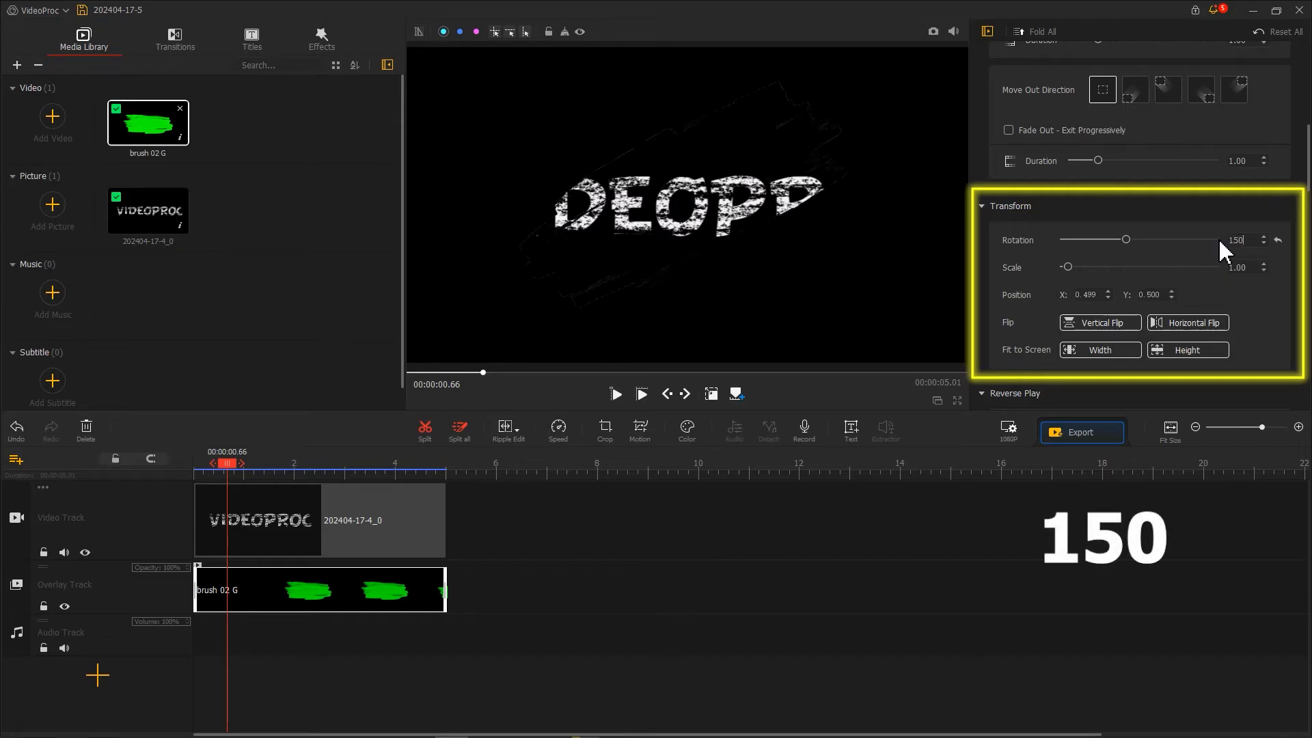
# - In the Color & Filter Editor, set the title snapshot's Temperature and Tint both to -100
pyautogui.click(228, 539)
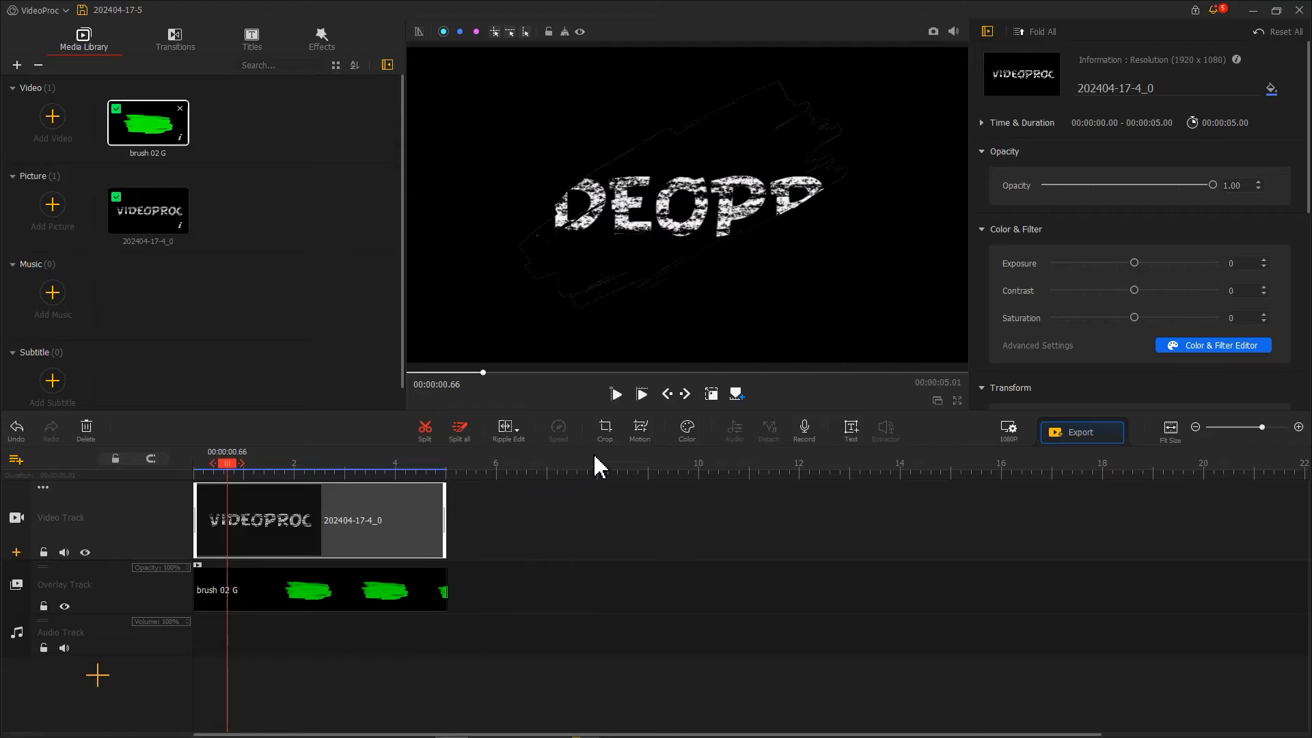
pyautogui.click(689, 430)
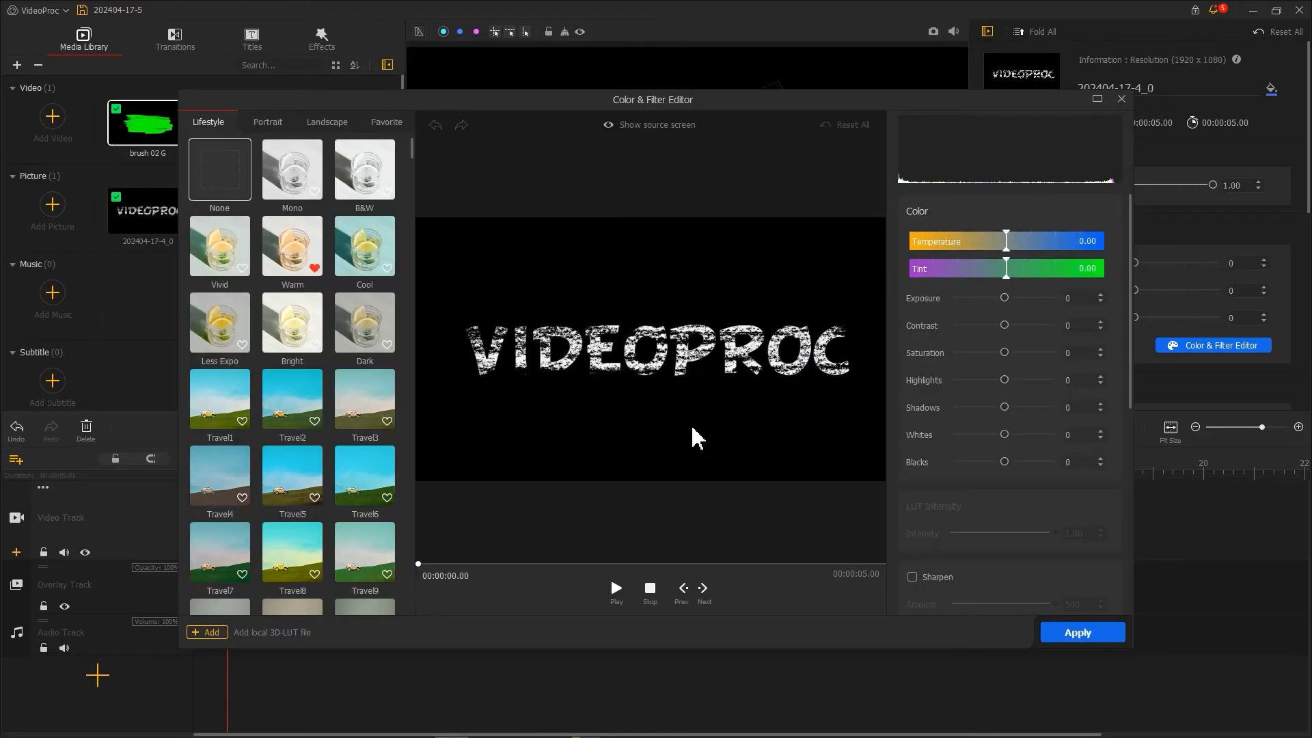
pyautogui.moveTo(1006, 241); pyautogui.dragTo(910, 240)
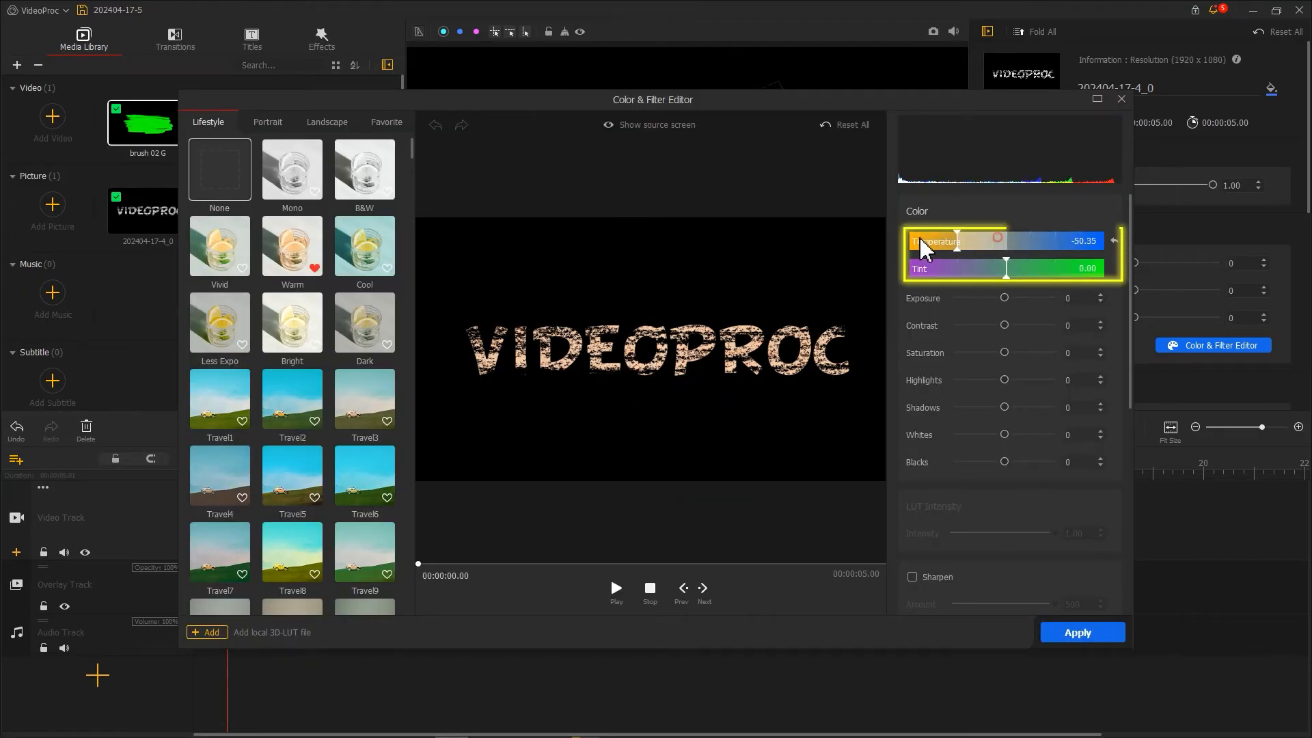
pyautogui.moveTo(1001, 268); pyautogui.dragTo(883, 270)
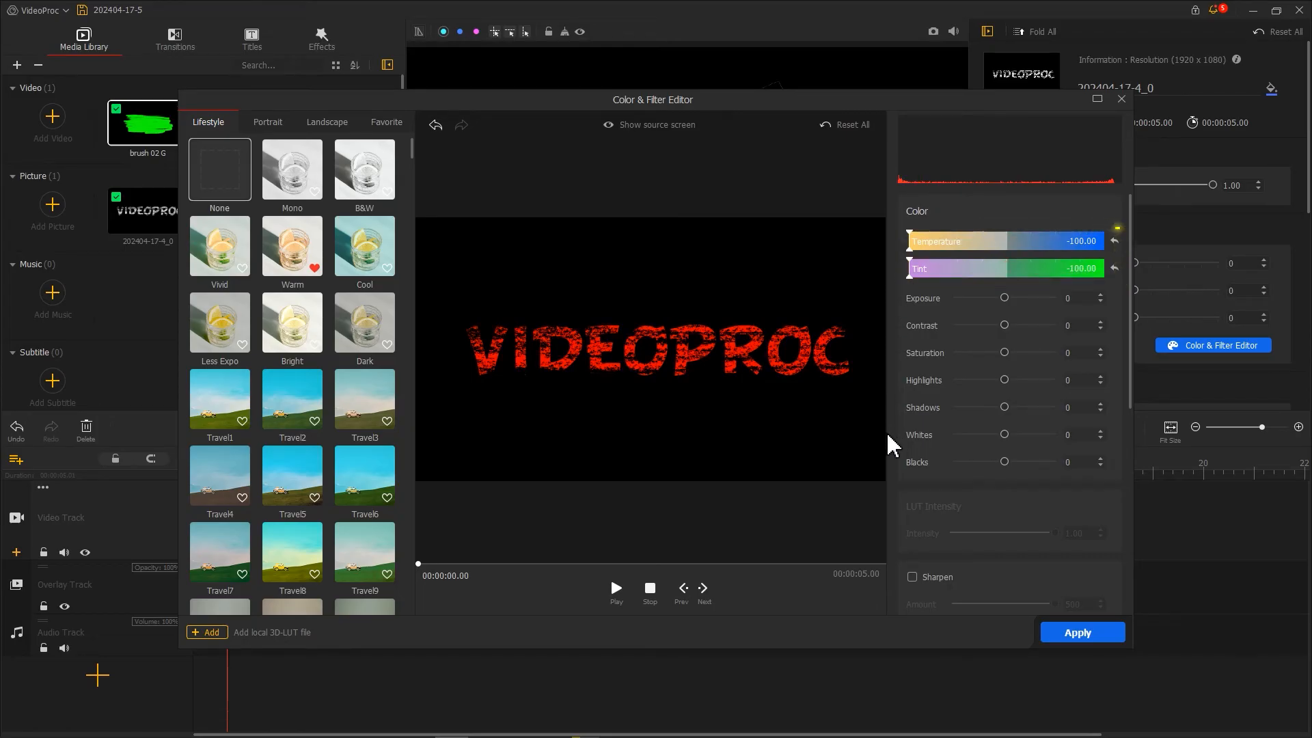
# - Turn the title gold by setting the red HSL values to Hue 14, Saturation -40 and Luminance 19, and apply the color changes
pyautogui.scroll(-5, 901, 461)
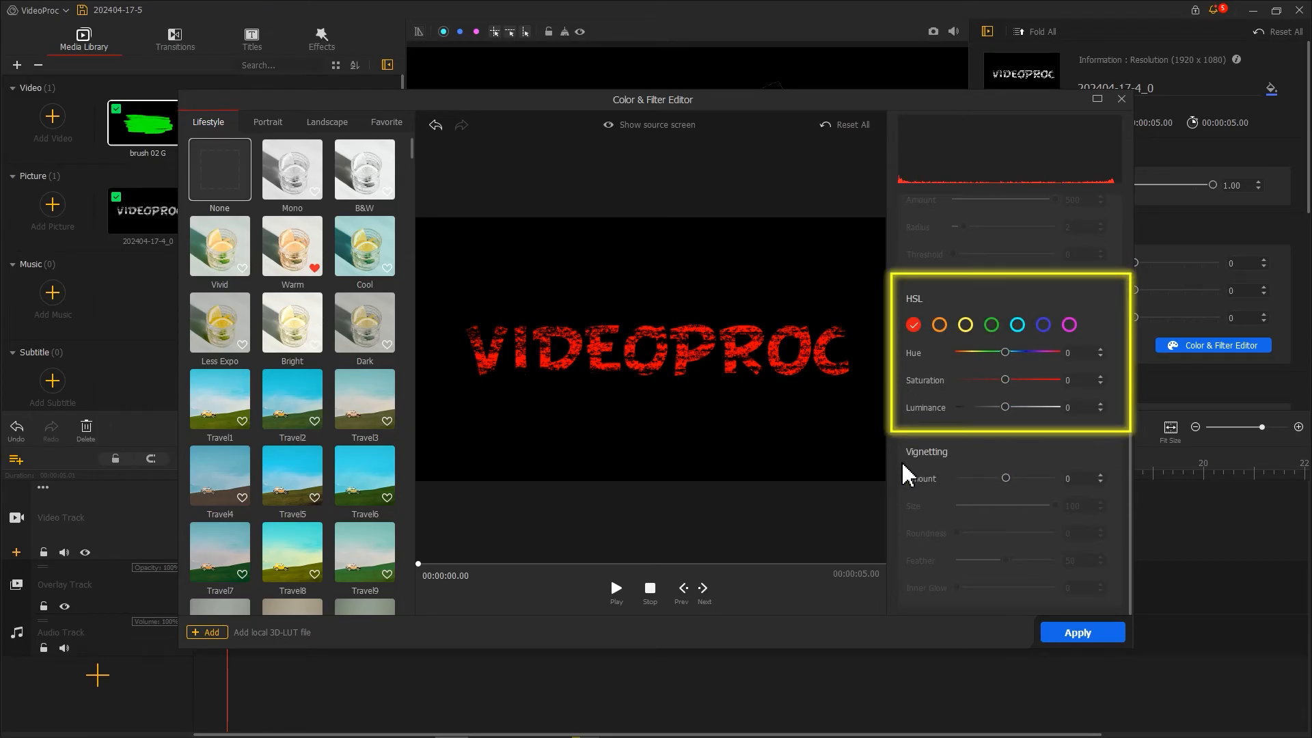
pyautogui.moveTo(1004, 352); pyautogui.dragTo(1012, 353)
pyautogui.moveTo(1002, 406); pyautogui.dragTo(985, 380)
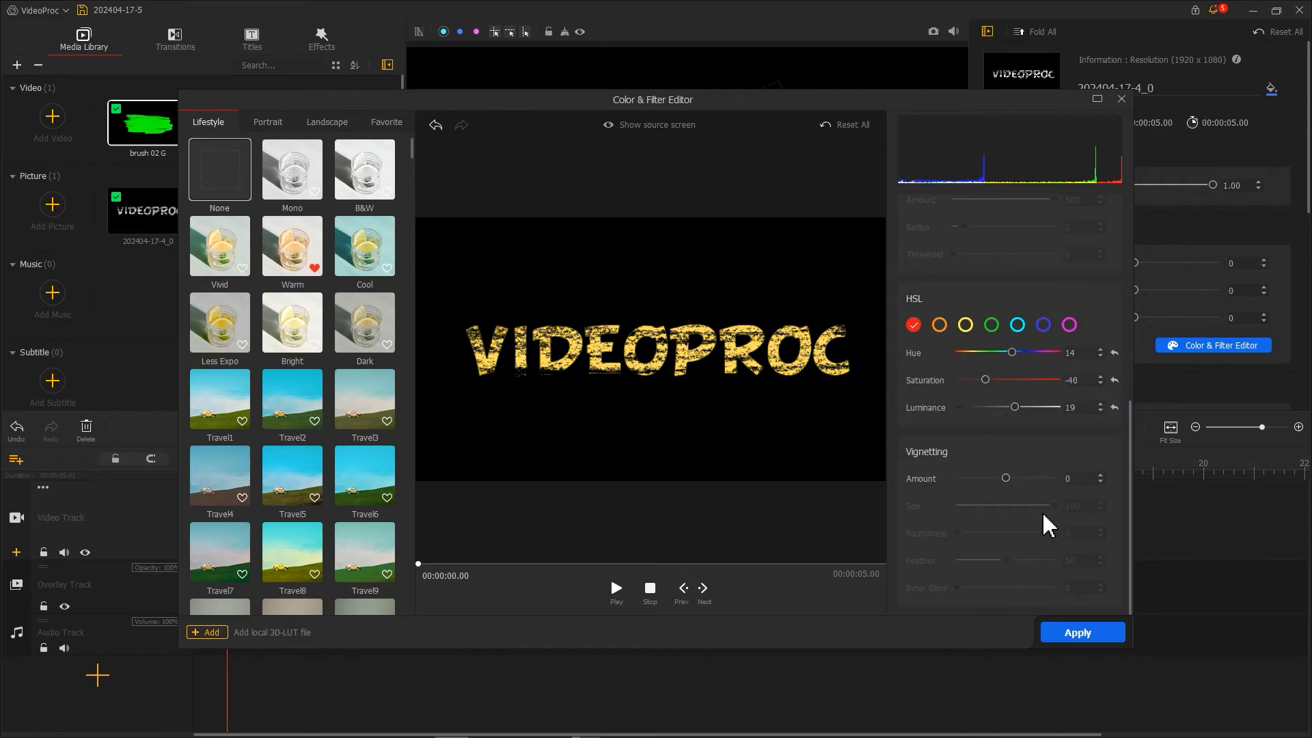
pyautogui.click(1089, 634)
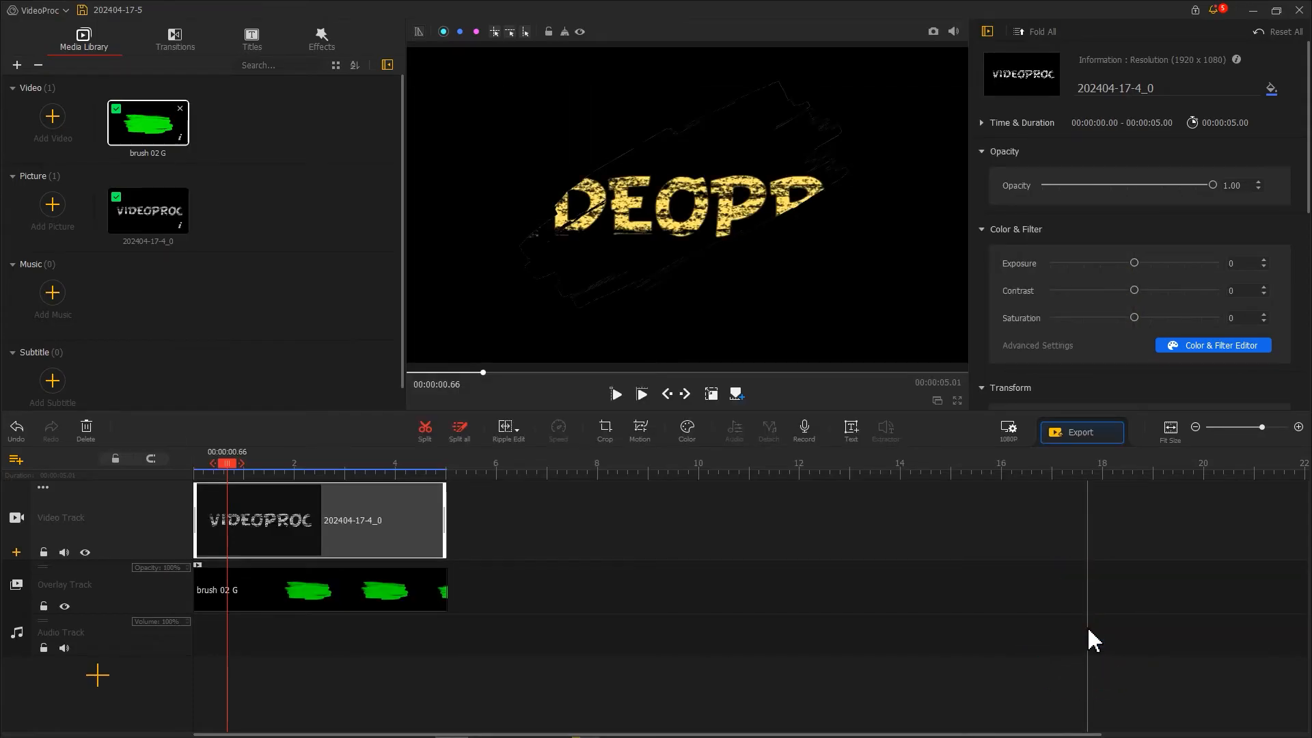
# - Export the gold title reveal as a video and import the resulting part 01 clip into project 202404-17-4
pyautogui.click(1076, 440)
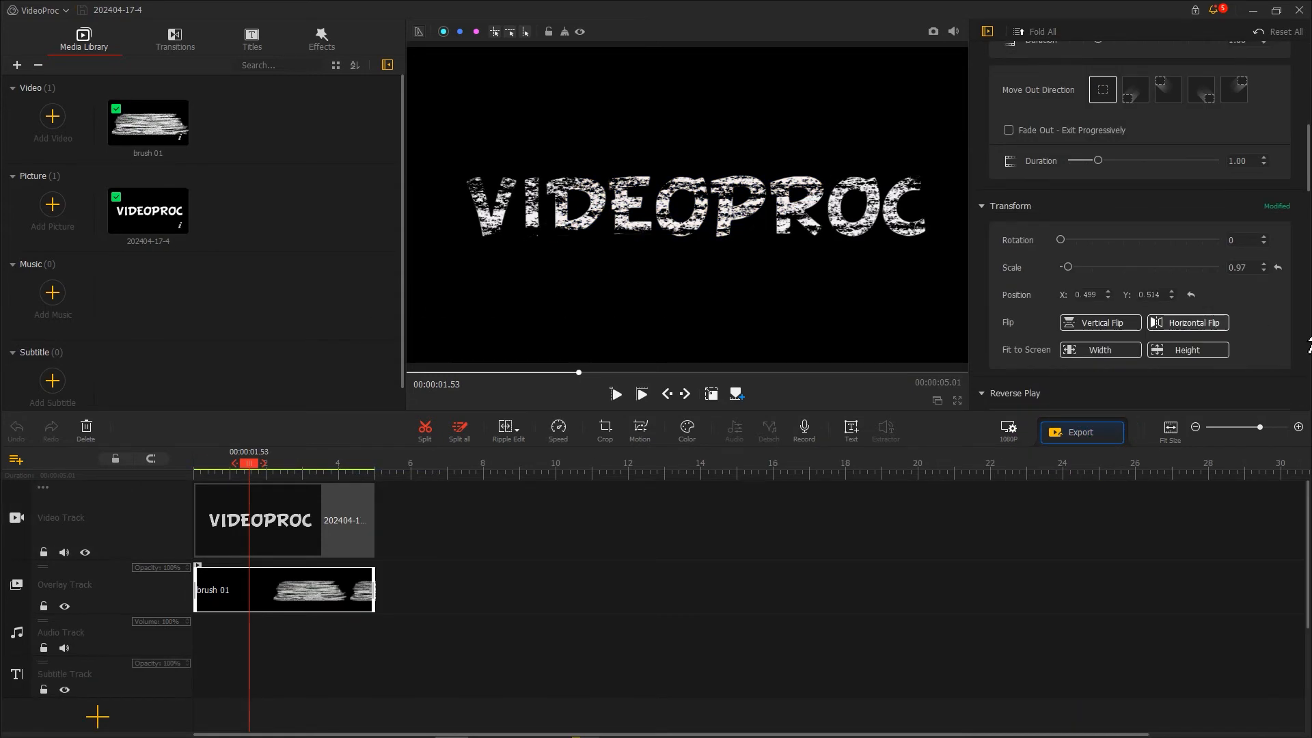
pyautogui.moveTo(1261, 181); pyautogui.dragTo(313, 270)
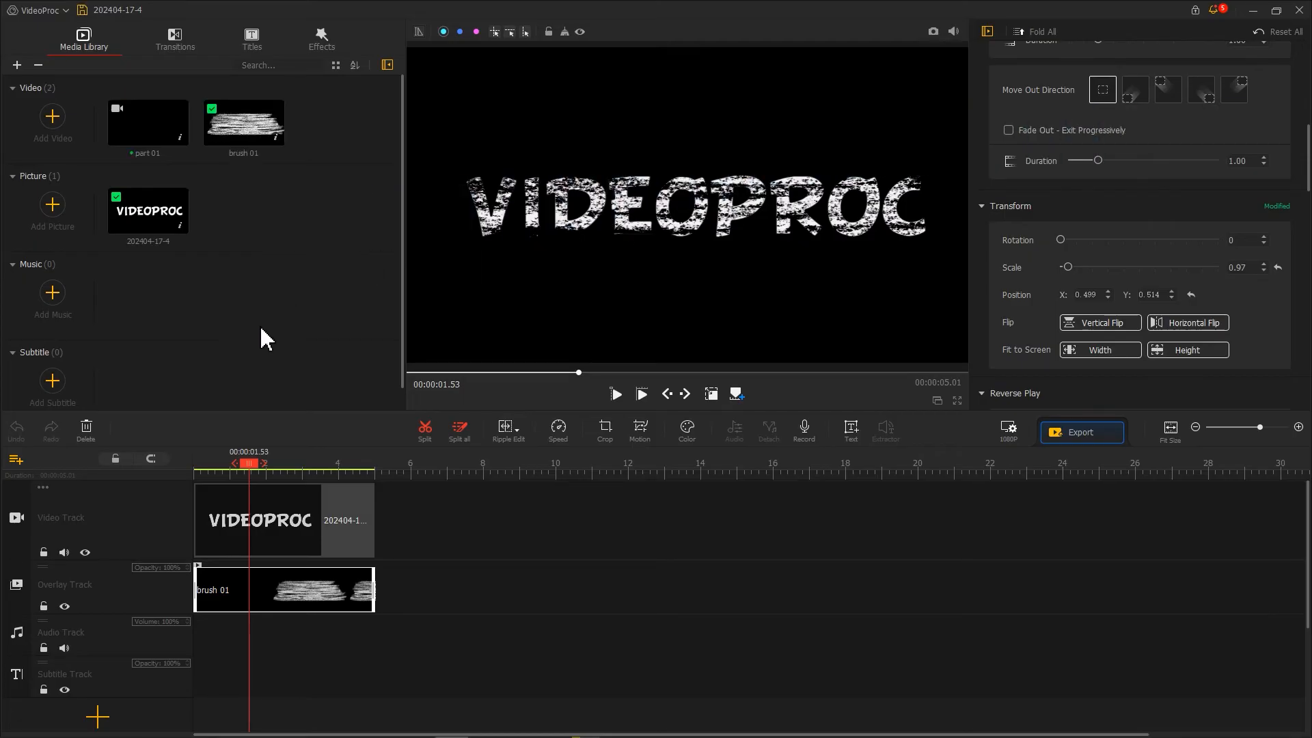
# - Place the part 01 clip on a new overlay track beneath brush 01, starting at 2 seconds, and fit it to the screen width
pyautogui.click(18, 605)
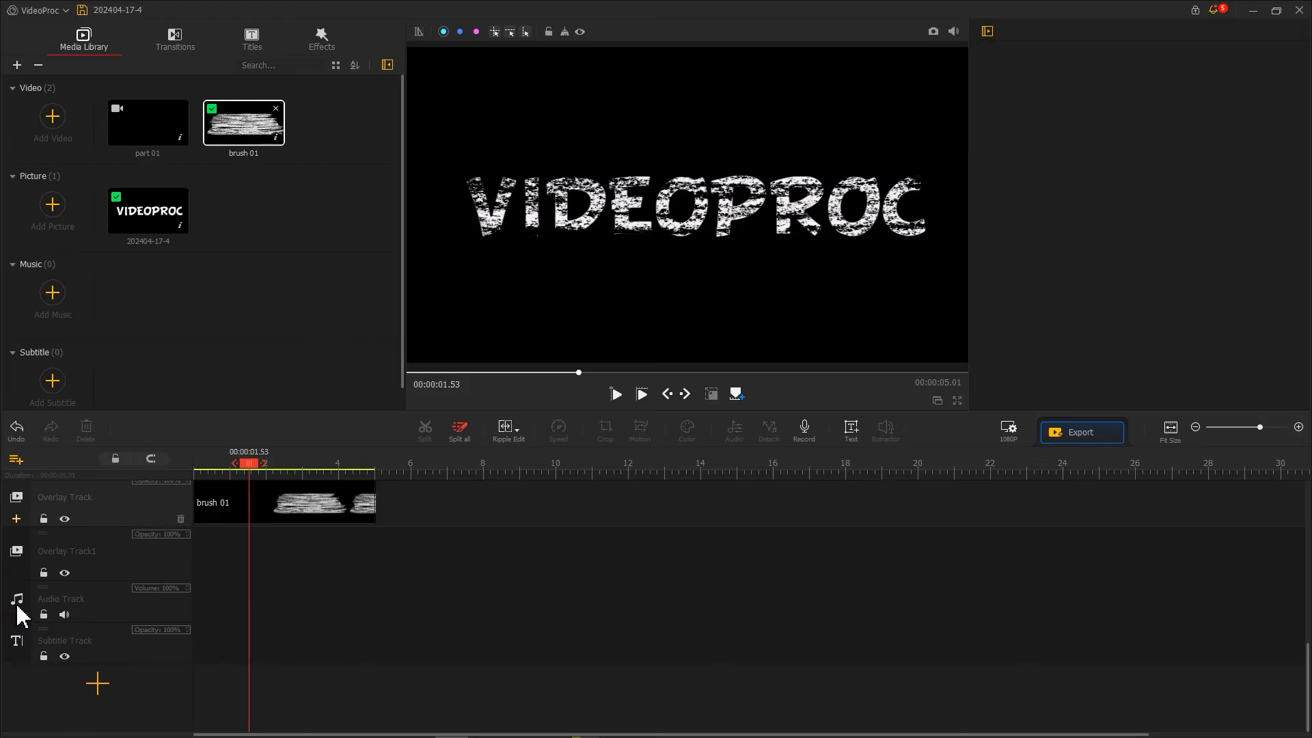
pyautogui.moveTo(141, 133); pyautogui.dragTo(175, 669)
pyautogui.click(1107, 364)
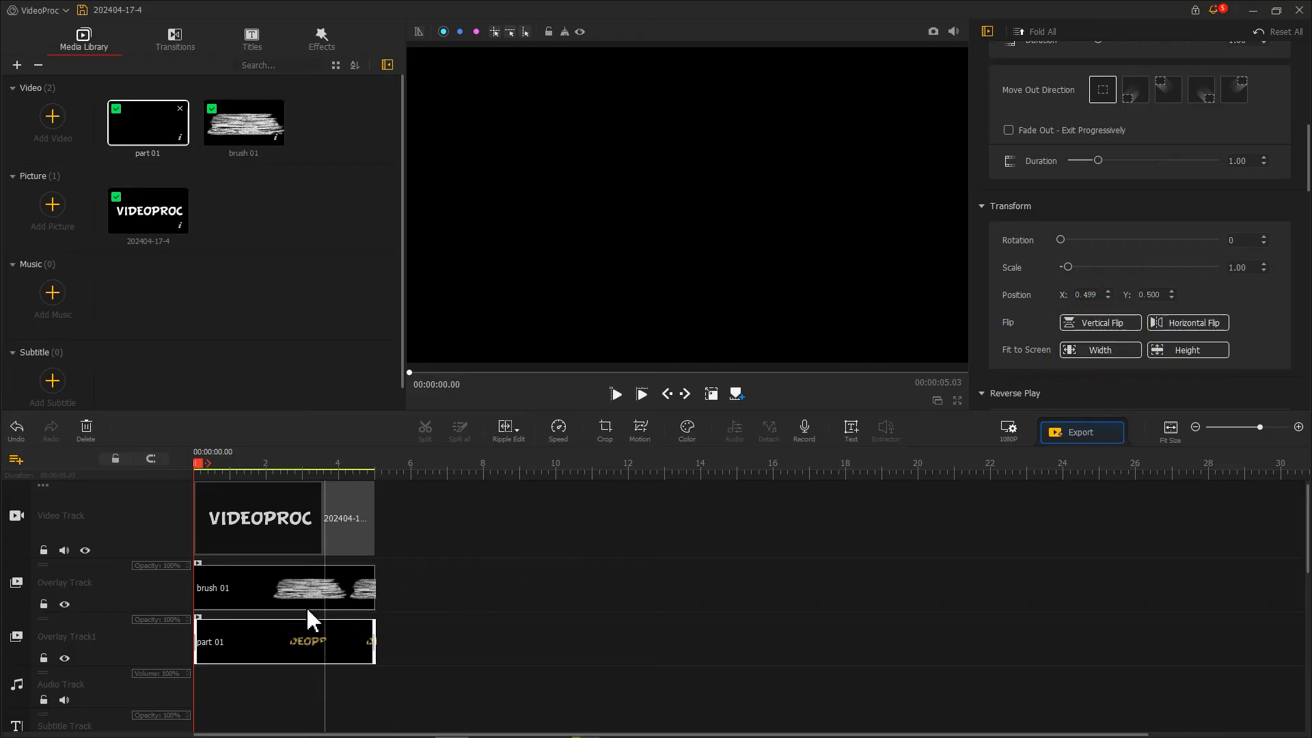
pyautogui.moveTo(278, 638); pyautogui.dragTo(330, 639)
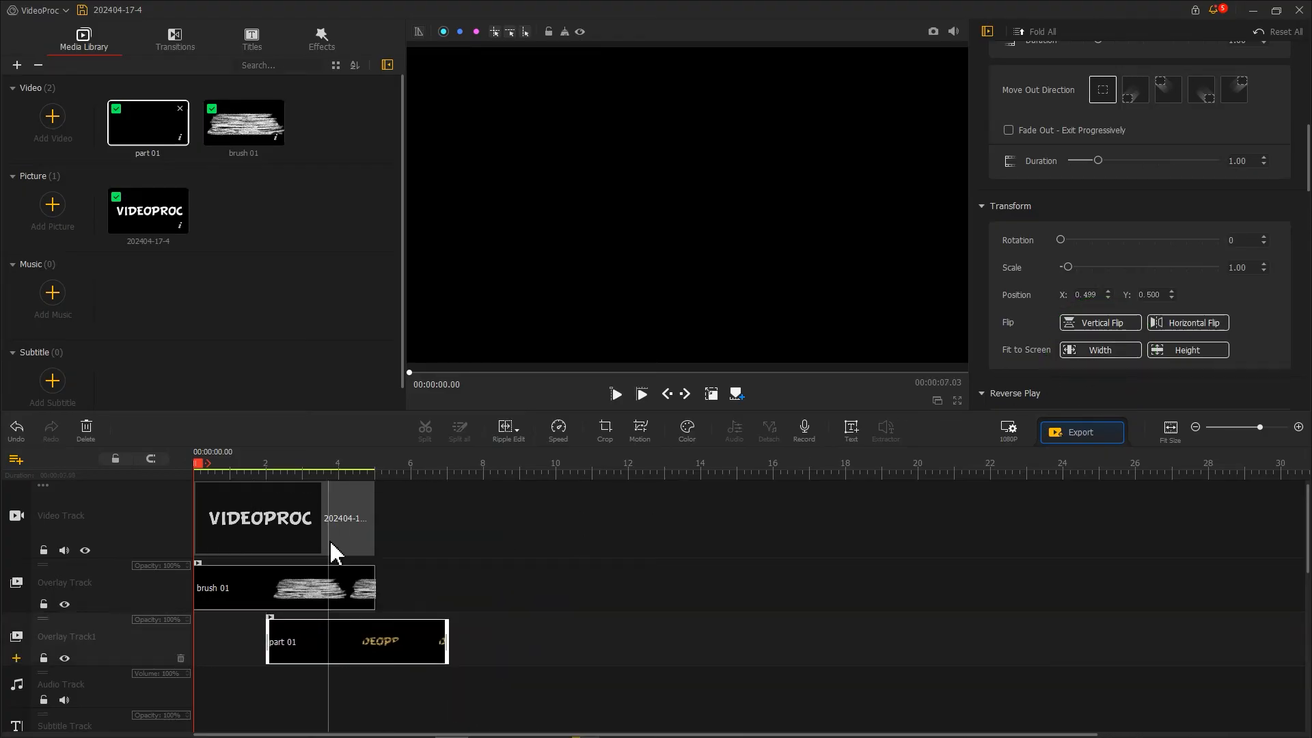
# - At 00:00:02.60, set the part 01 overlay's blend mode to Color
pyautogui.click(276, 466)
pyautogui.moveTo(277, 467); pyautogui.dragTo(289, 466)
pyautogui.scroll(-10, 986, 366)
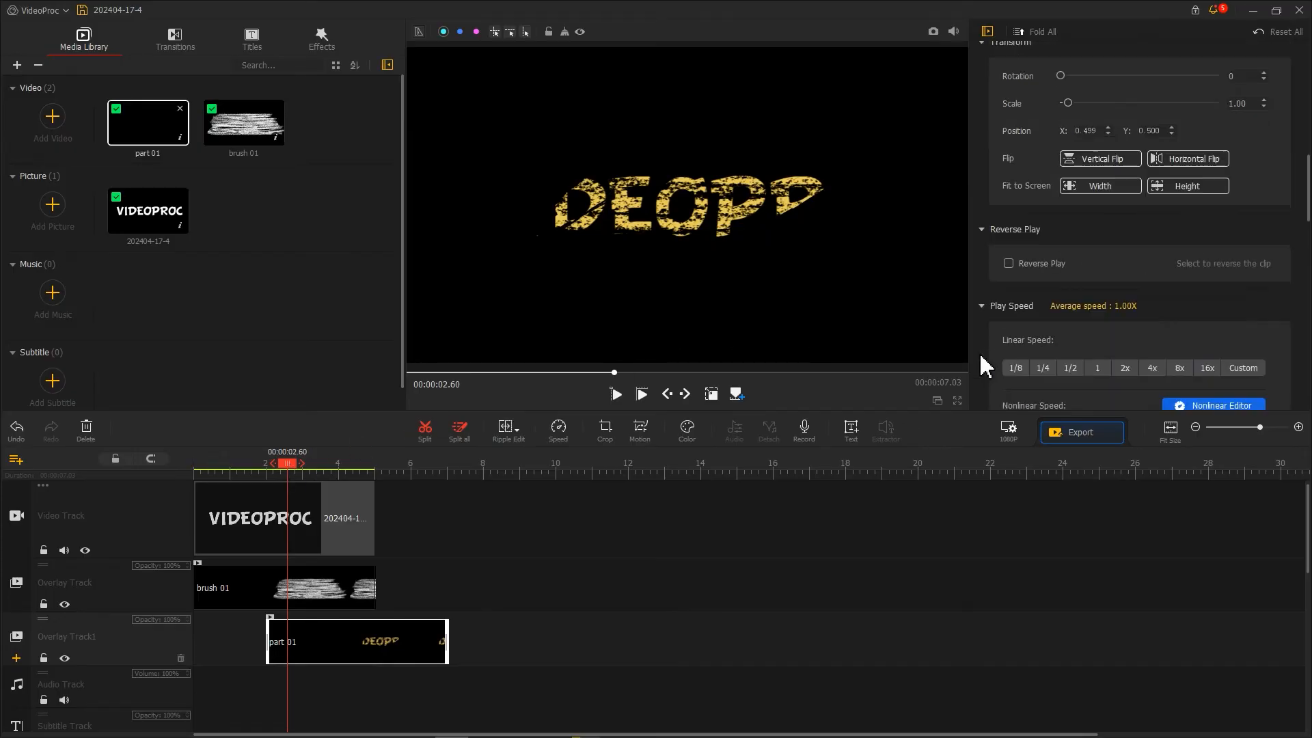
pyautogui.scroll(-3, 1124, 328)
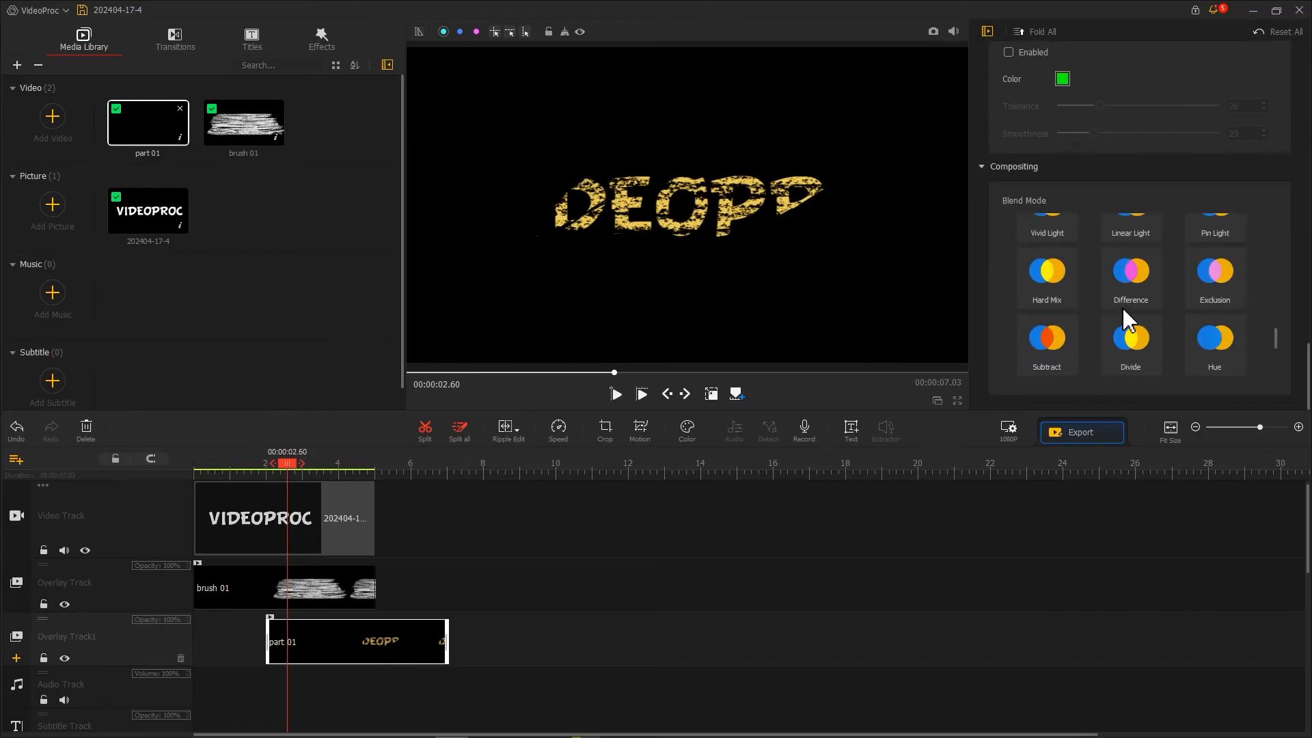
pyautogui.click(1056, 333)
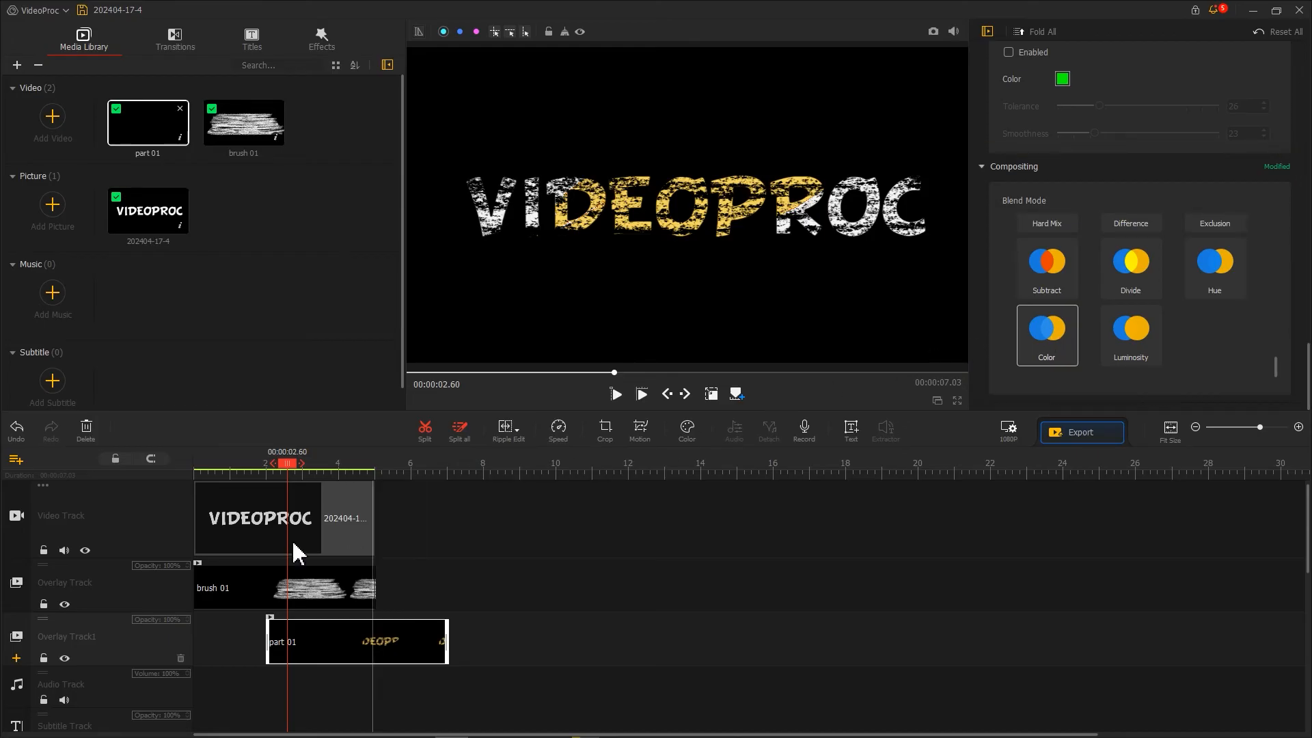
# - Import the brush 02 clip, place it on a new overlay track starting at 00:00:02.00 and fit it to the screen width
pyautogui.click(17, 659)
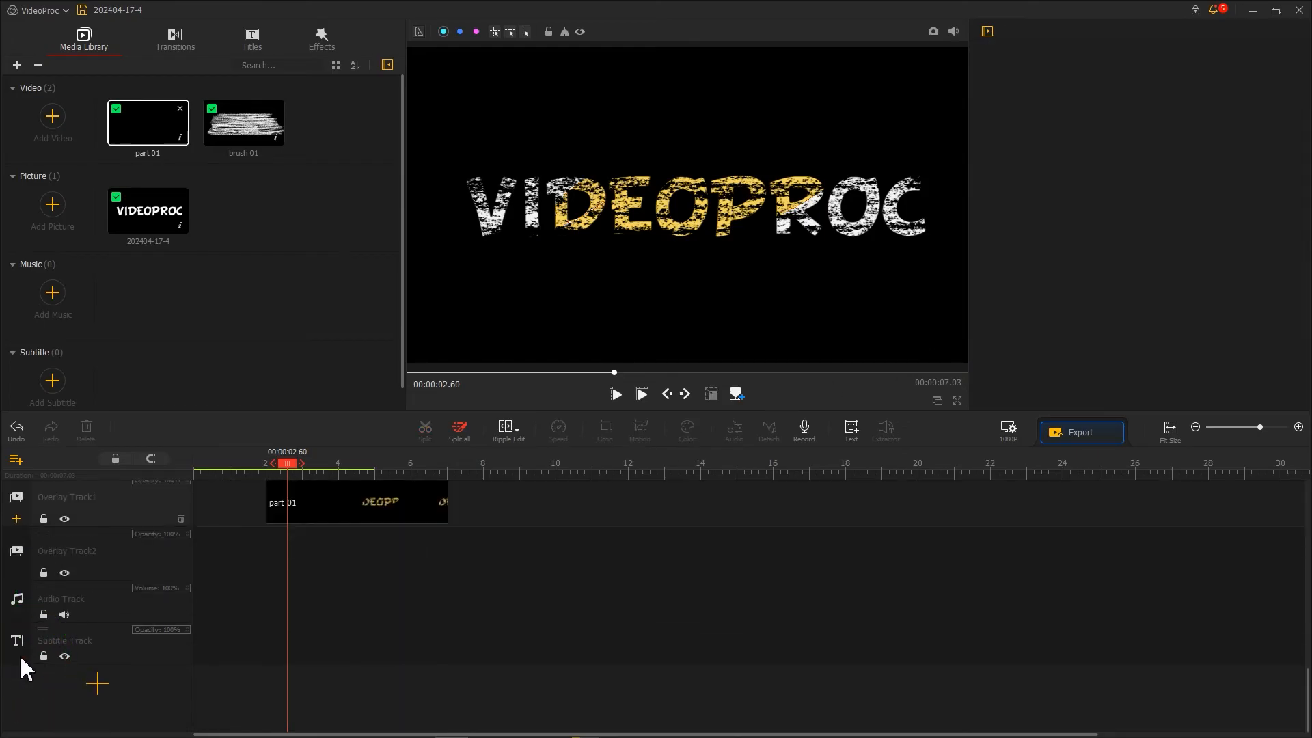
pyautogui.moveTo(994, 203)
pyautogui.mouseDown()
pyautogui.moveTo(659, 248)
pyautogui.moveTo(278, 257)
pyautogui.mouseUp()
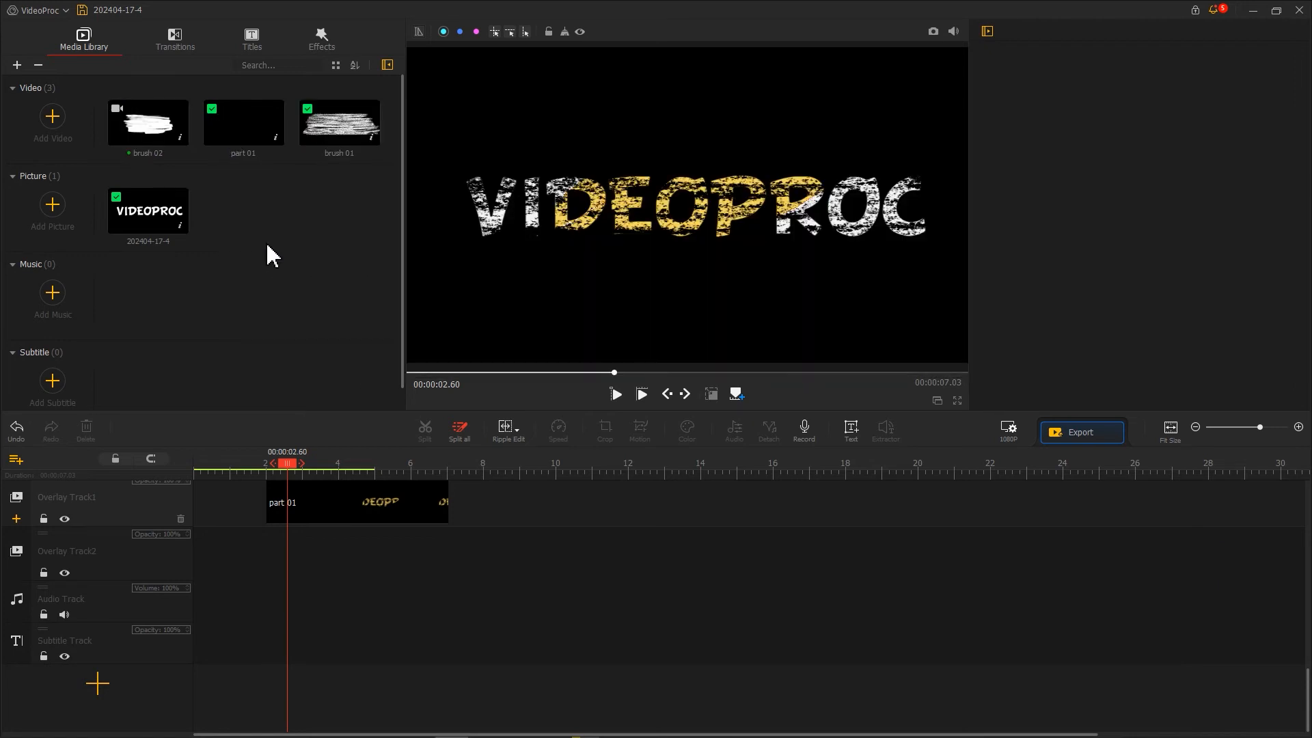
pyautogui.moveTo(147, 124)
pyautogui.mouseDown()
pyautogui.moveTo(226, 298)
pyautogui.moveTo(293, 600)
pyautogui.moveTo(293, 650)
pyautogui.moveTo(283, 639)
pyautogui.mouseUp()
pyautogui.scroll(10, 991, 294)
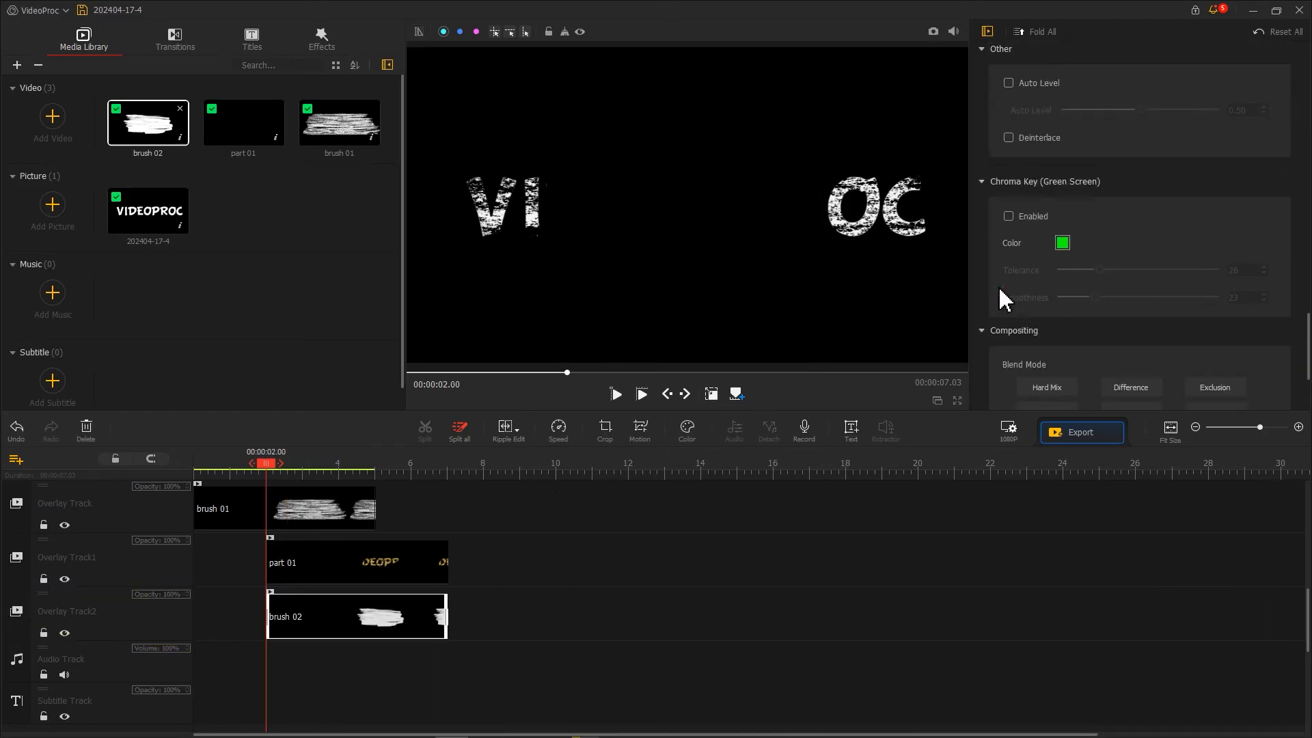
pyautogui.click(1102, 173)
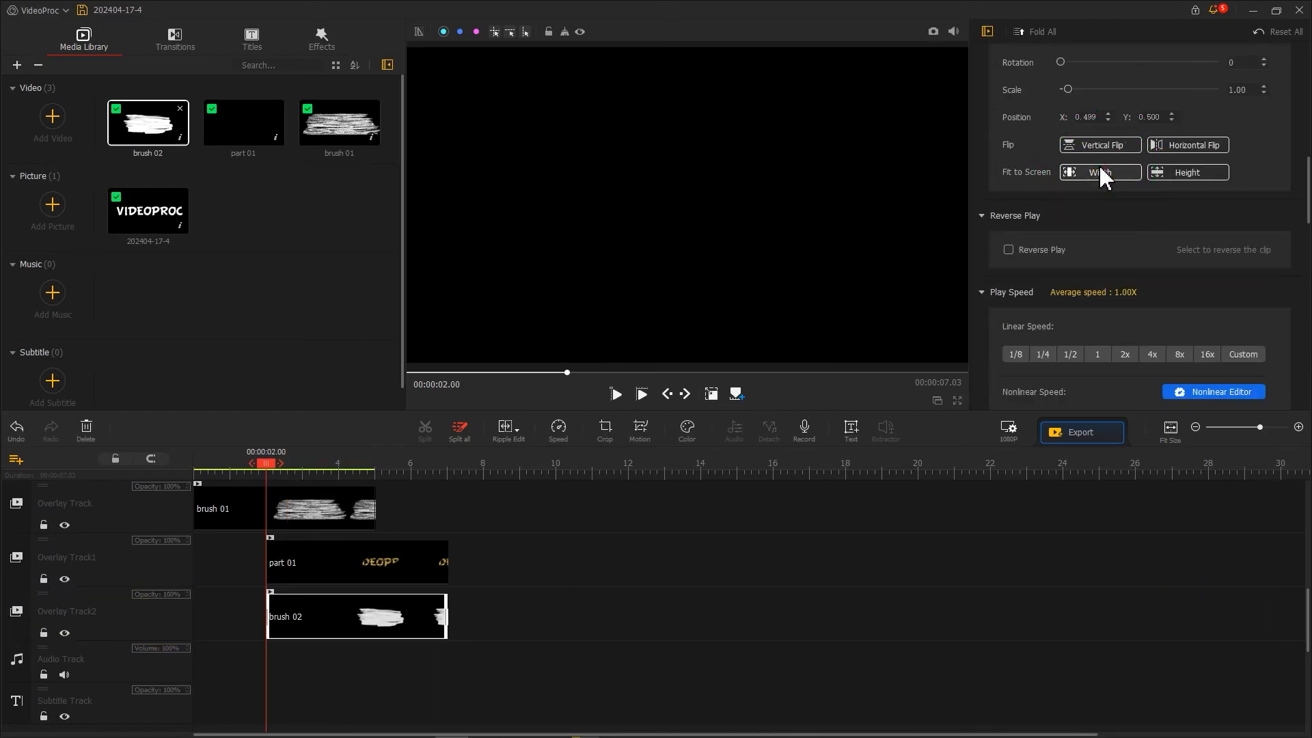
pyautogui.scroll(5, 983, 290)
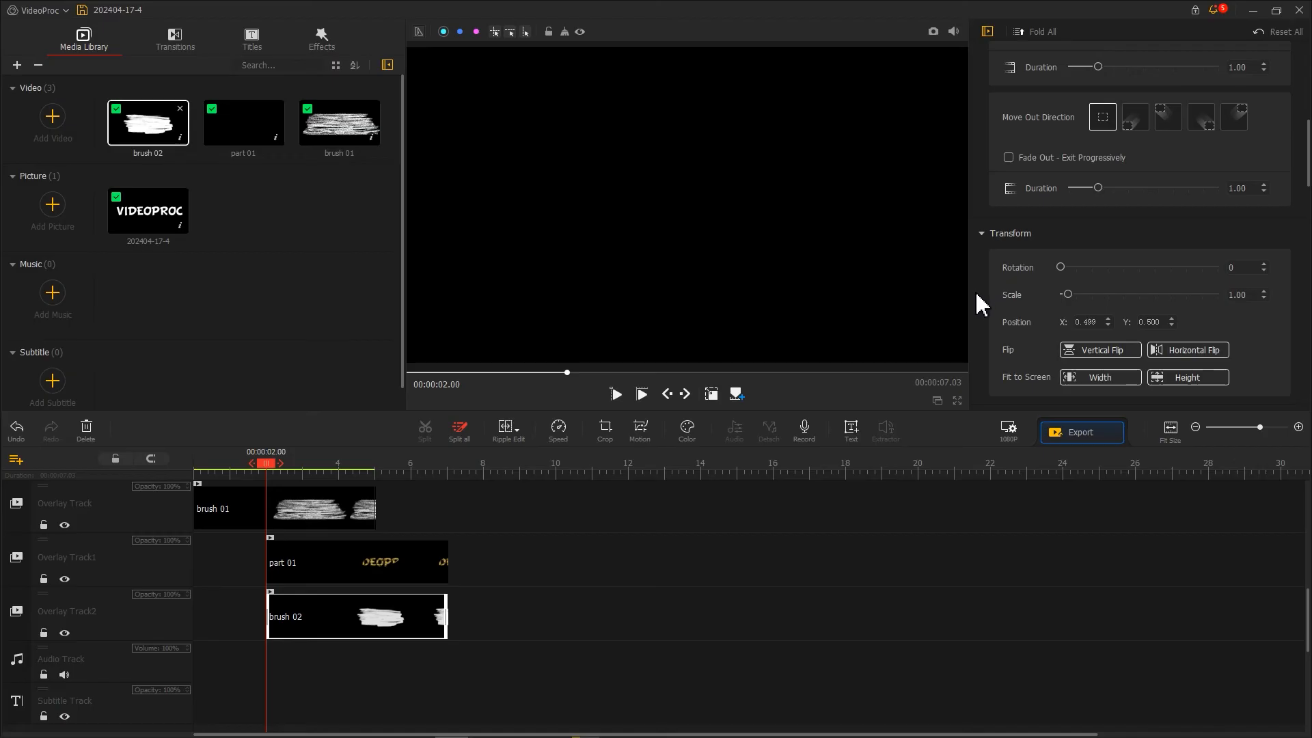
# - Set the rotation of the brush 02 overlay to 150
pyautogui.click(1215, 268)
pyautogui.write('150')
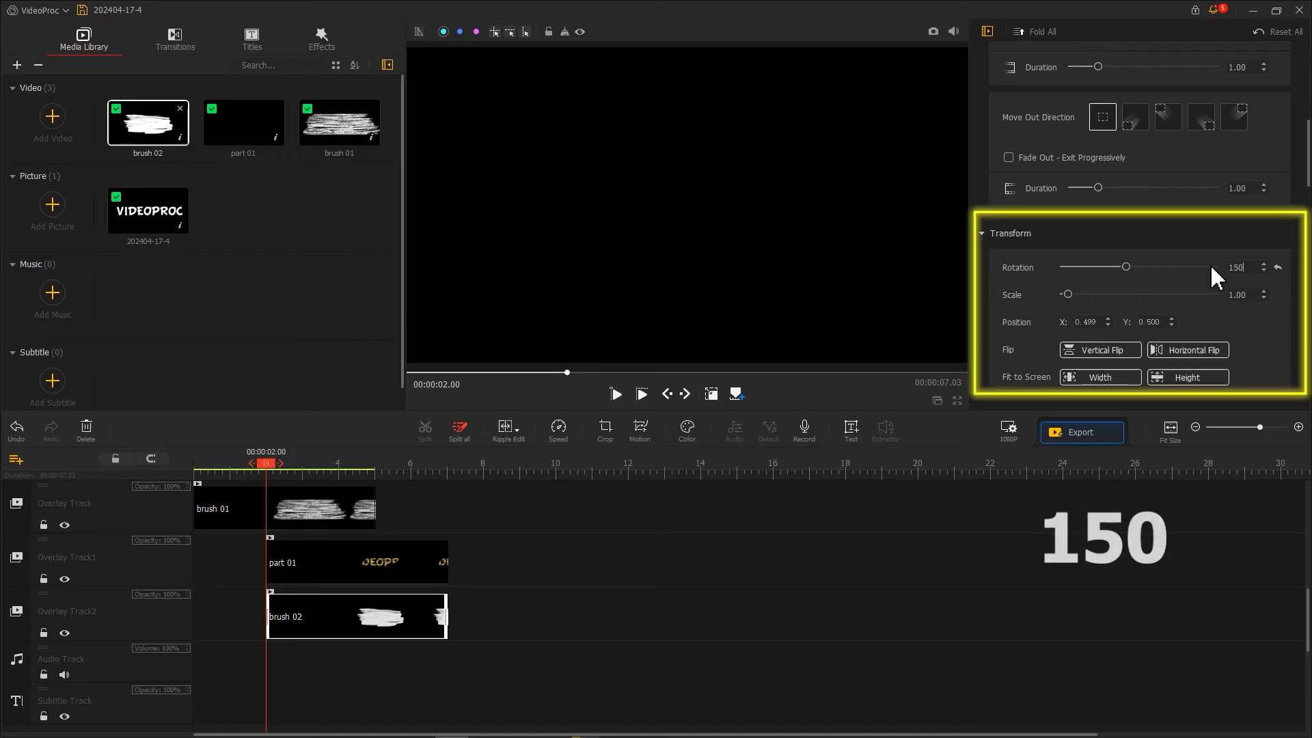
# - Recolour brush 02 using its frame at 00:00:00.60: set temperature and tint to -100, fine-tune the red HSL values, and apply the changes
pyautogui.click(684, 425)
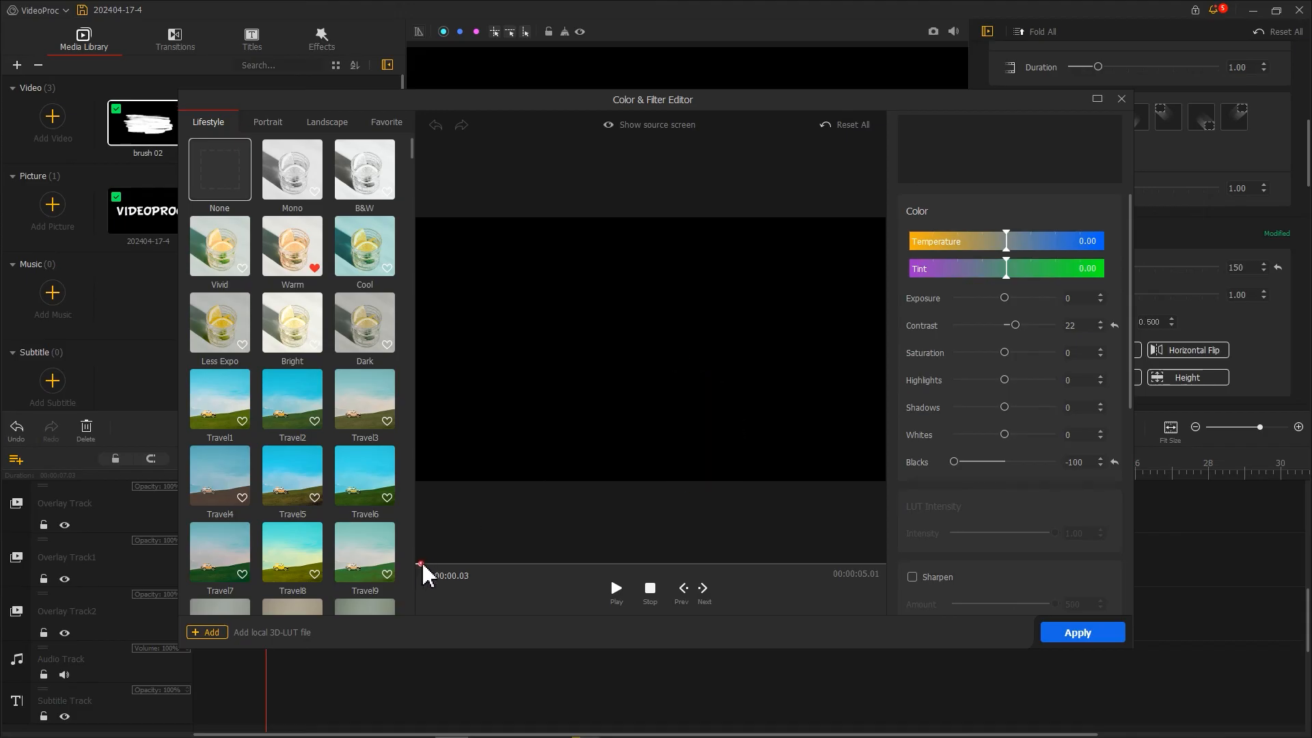
pyautogui.moveTo(421, 565); pyautogui.dragTo(476, 564)
pyautogui.moveTo(1004, 242); pyautogui.dragTo(909, 242)
pyautogui.moveTo(992, 268); pyautogui.dragTo(907, 280)
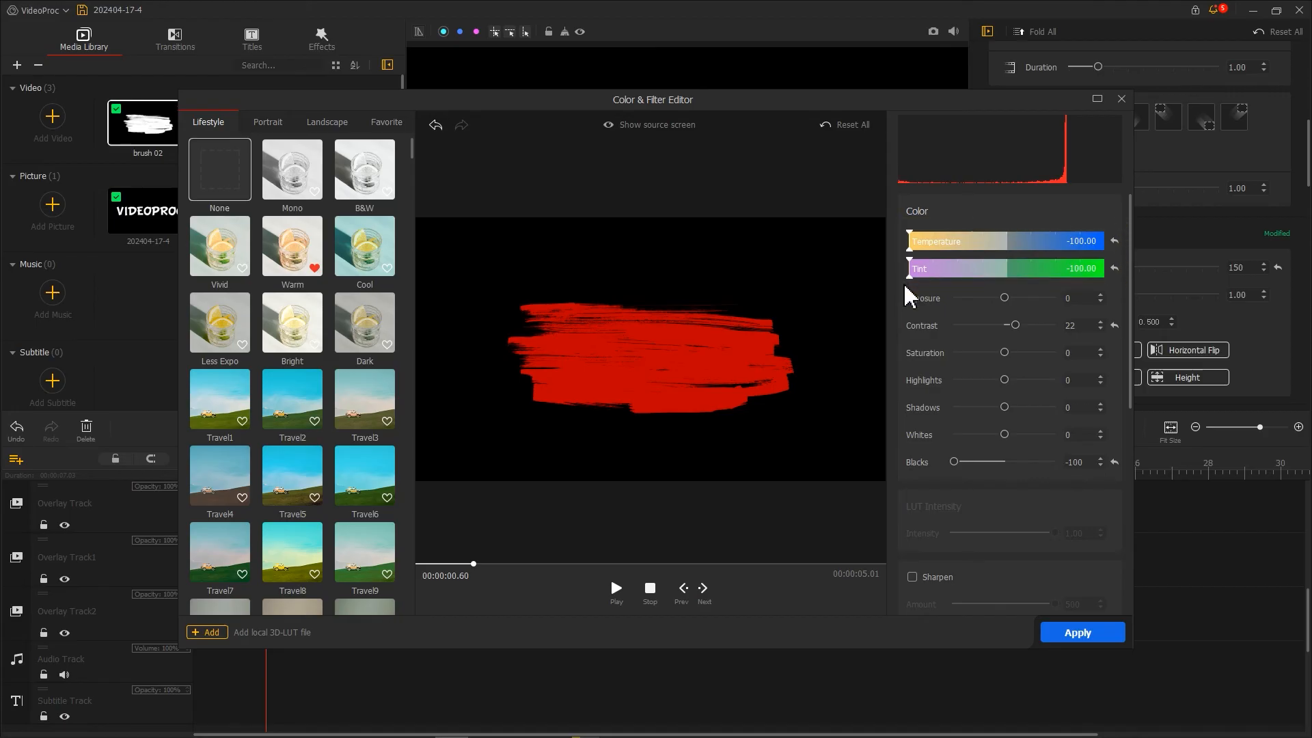
pyautogui.scroll(-5, 911, 403)
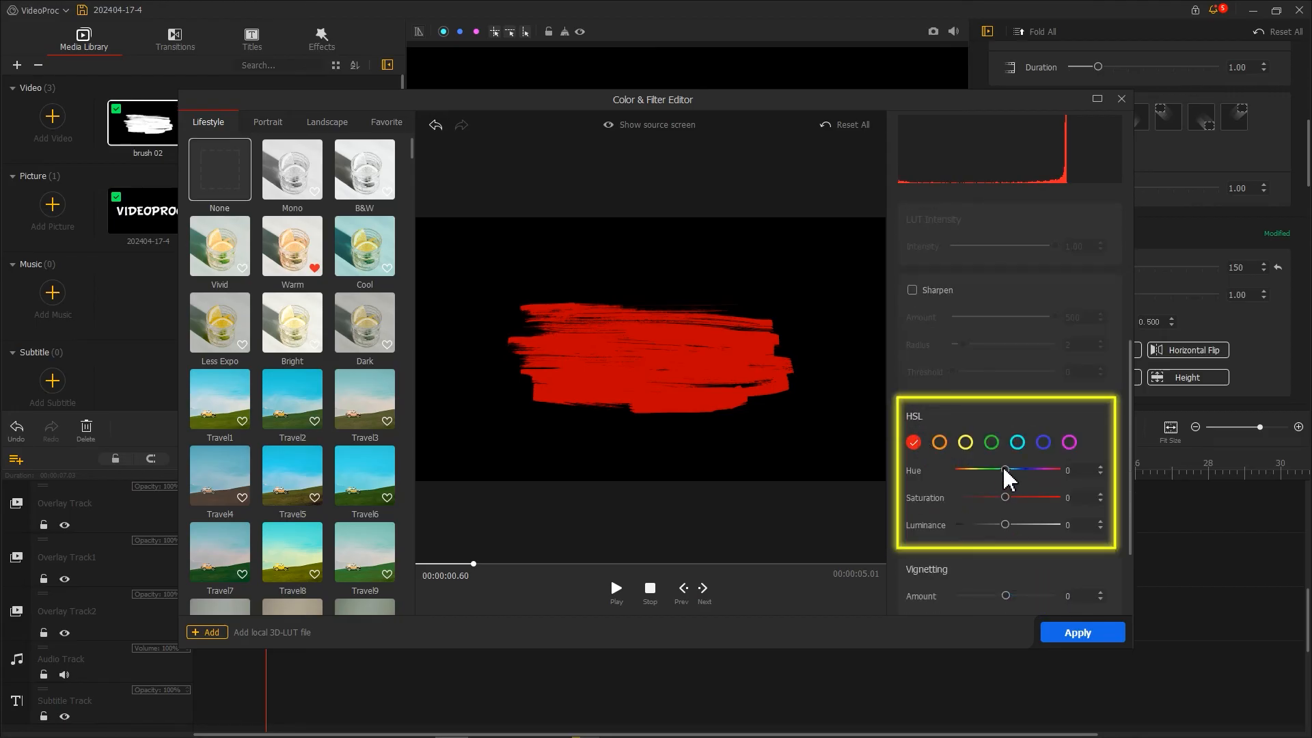
pyautogui.moveTo(1004, 470)
pyautogui.mouseDown()
pyautogui.moveTo(998, 526)
pyautogui.moveTo(1015, 525)
pyautogui.mouseUp()
pyautogui.click(1079, 633)
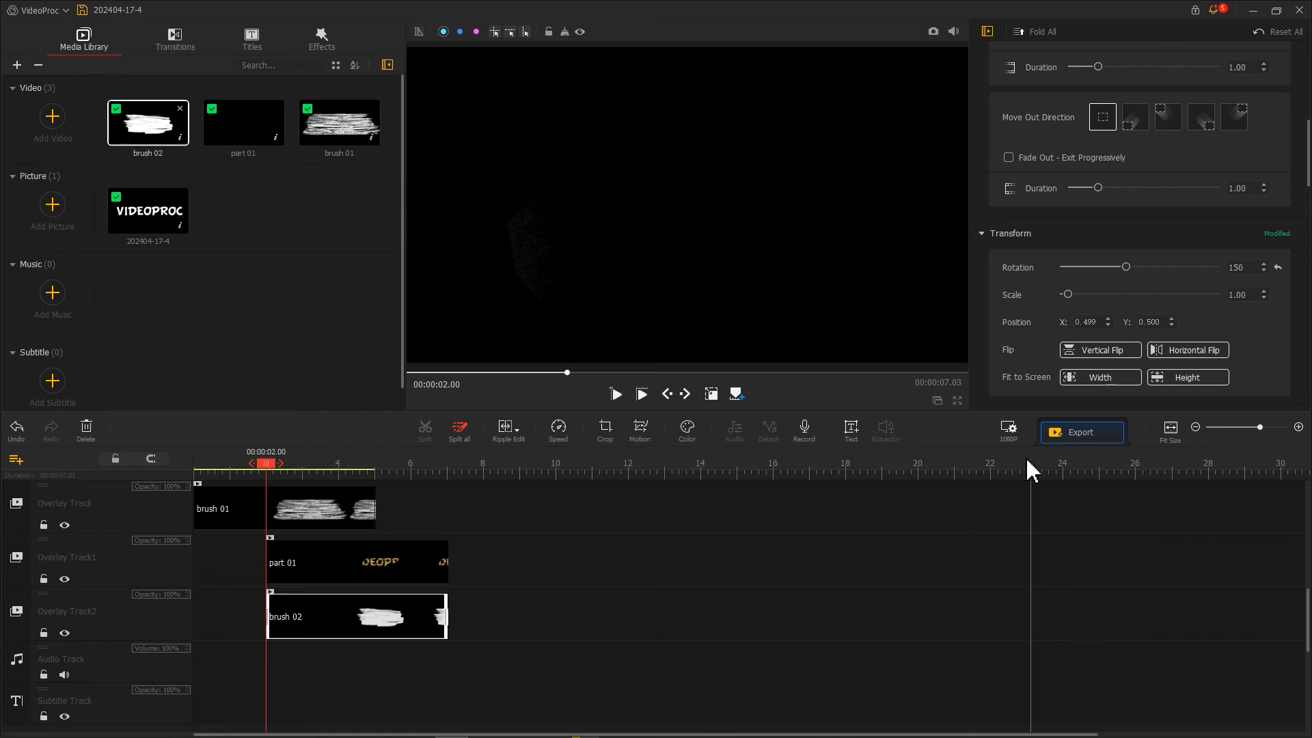
# - Set the brush 02 overlay's compositing blend mode to Lighten
pyautogui.scroll(-15, 984, 380)
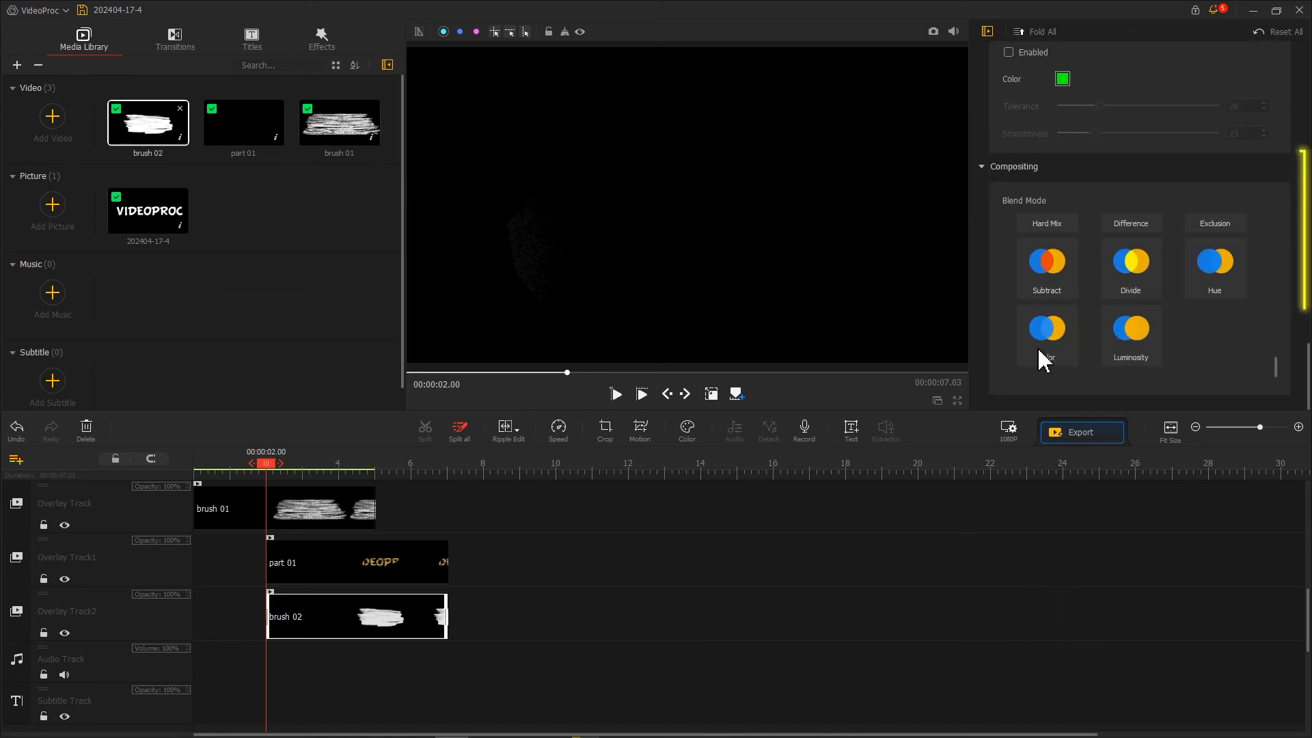
pyautogui.scroll(5, 1084, 337)
pyautogui.click(1215, 308)
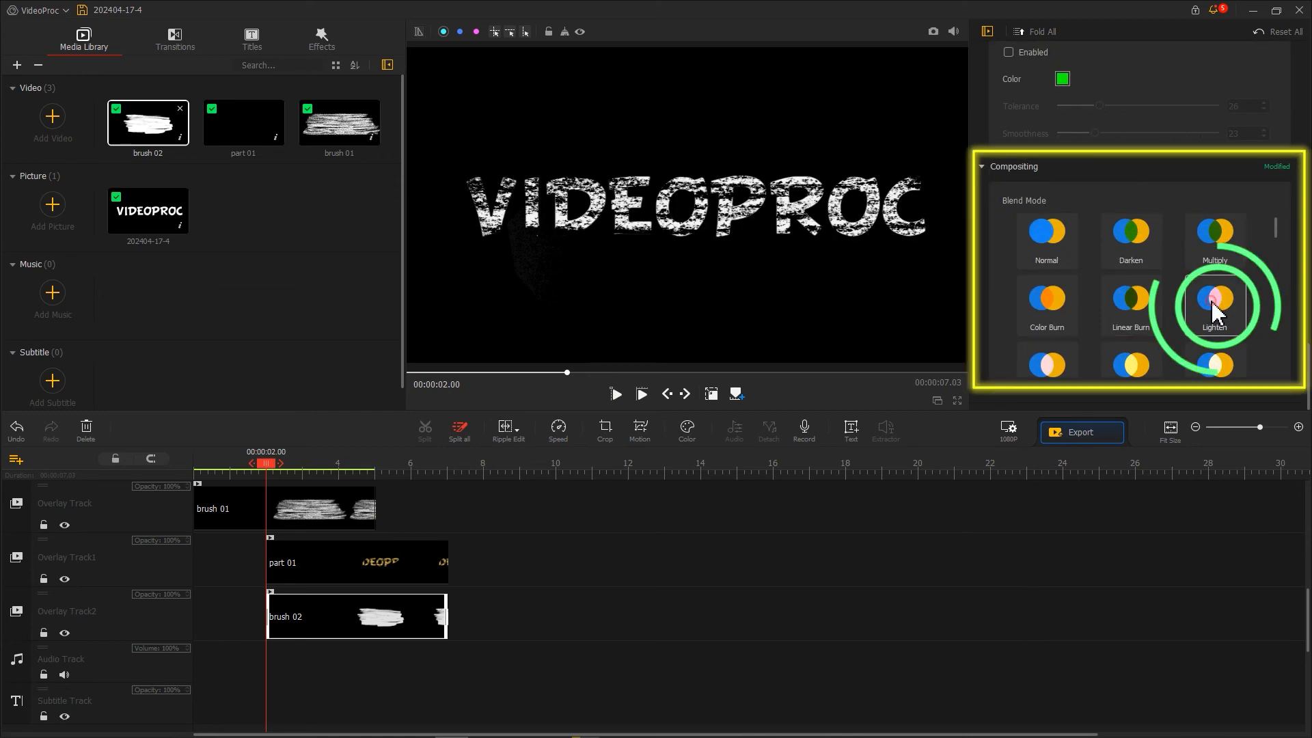